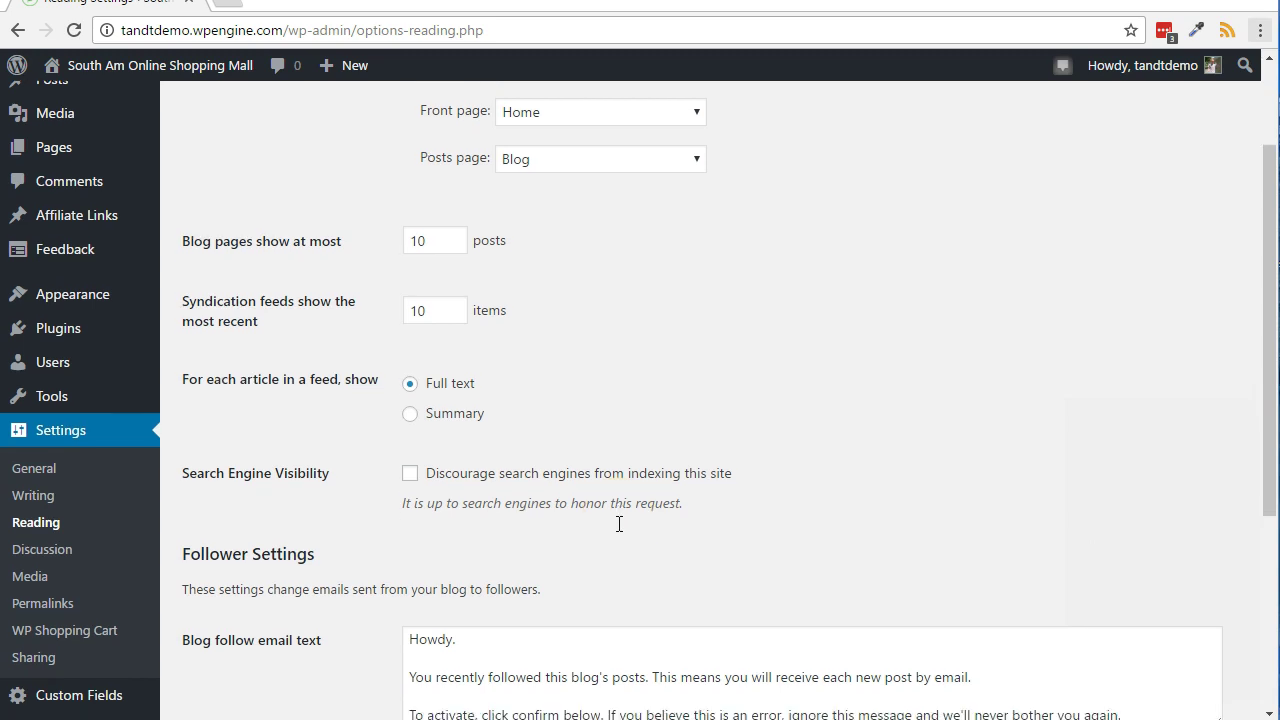
# Search Google for site:tandtdemo.wpengine.com to check whether the demo site is indexed
pyautogui.click(222, 630)
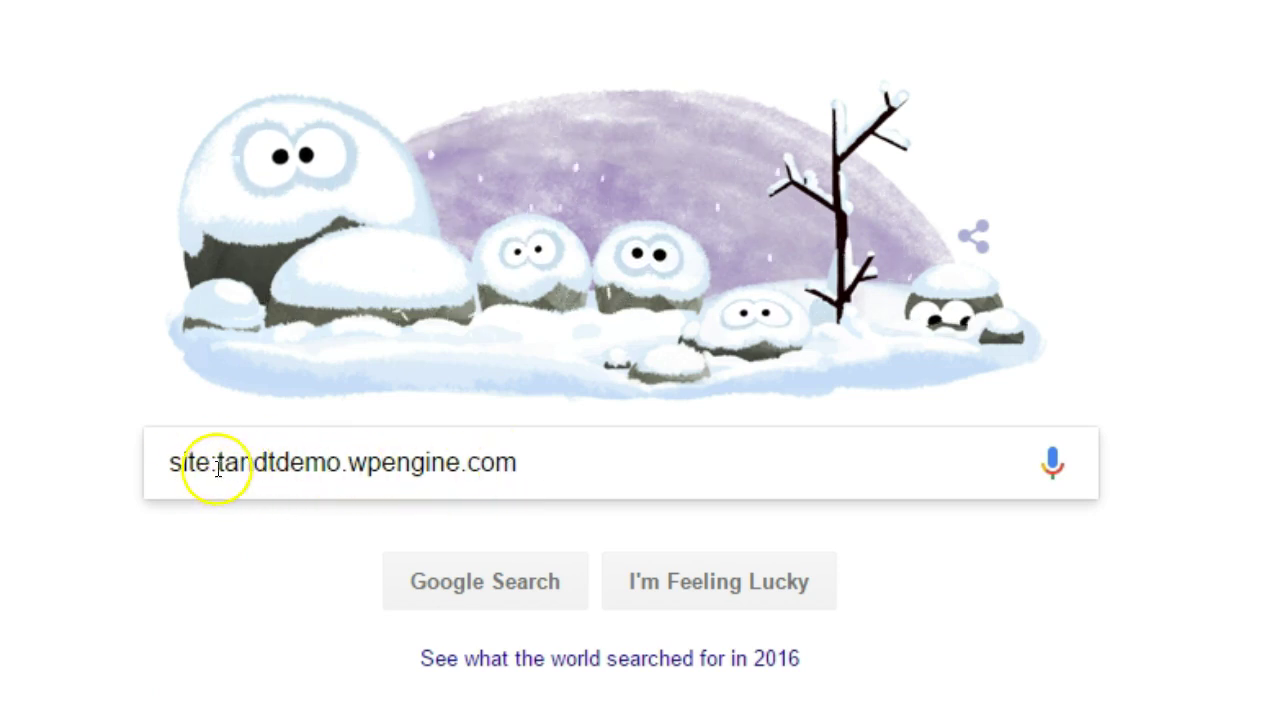
pyautogui.moveTo(214, 462); pyautogui.dragTo(563, 467)
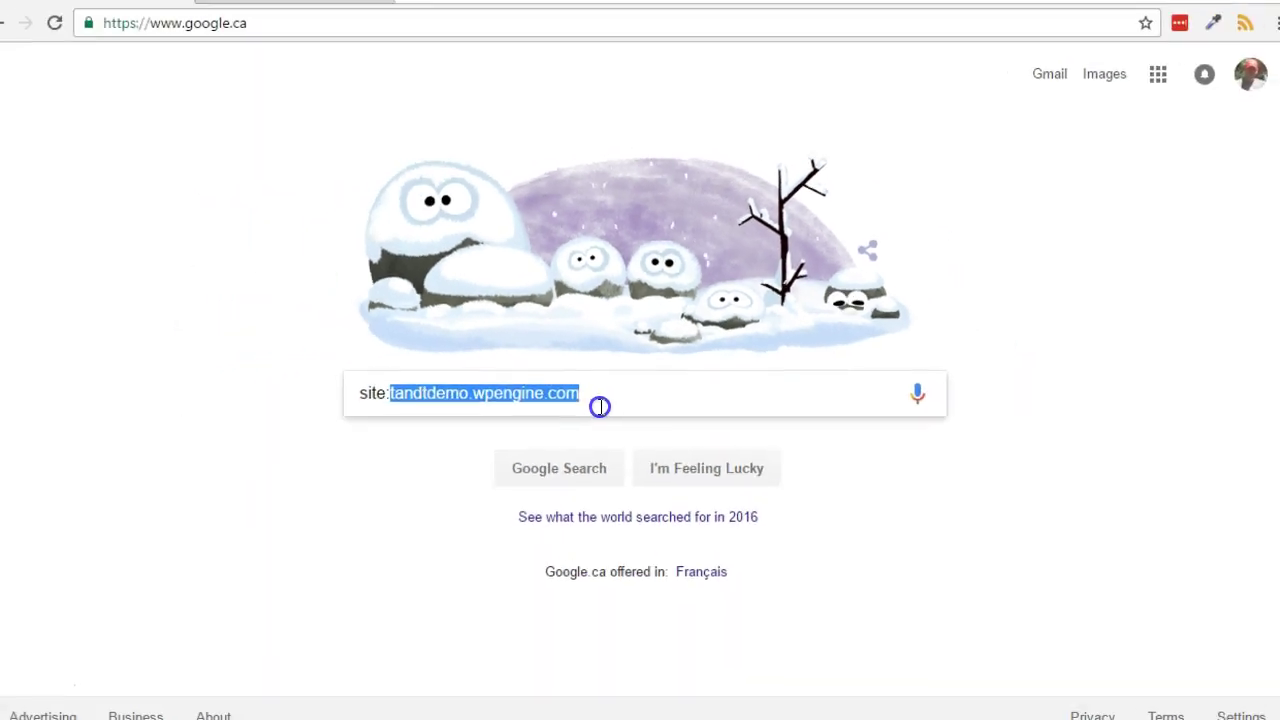
pyautogui.click(517, 552)
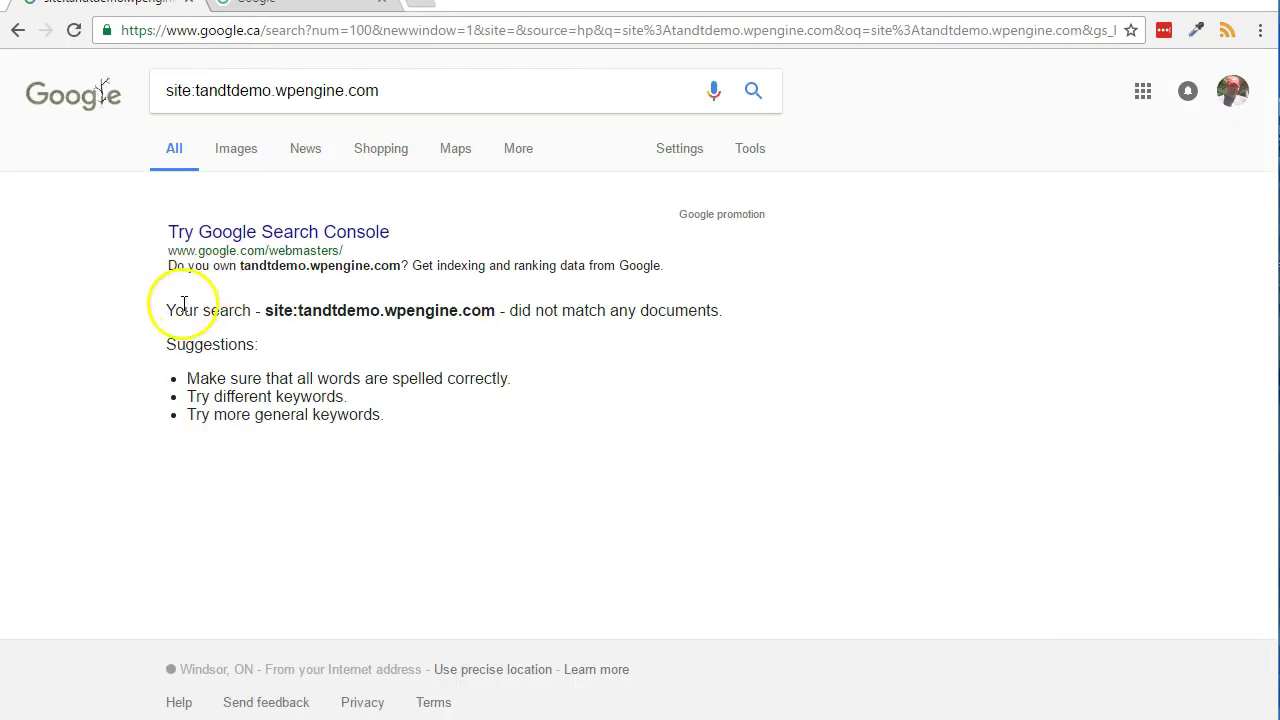
pyautogui.moveTo(166, 310); pyautogui.dragTo(728, 310)
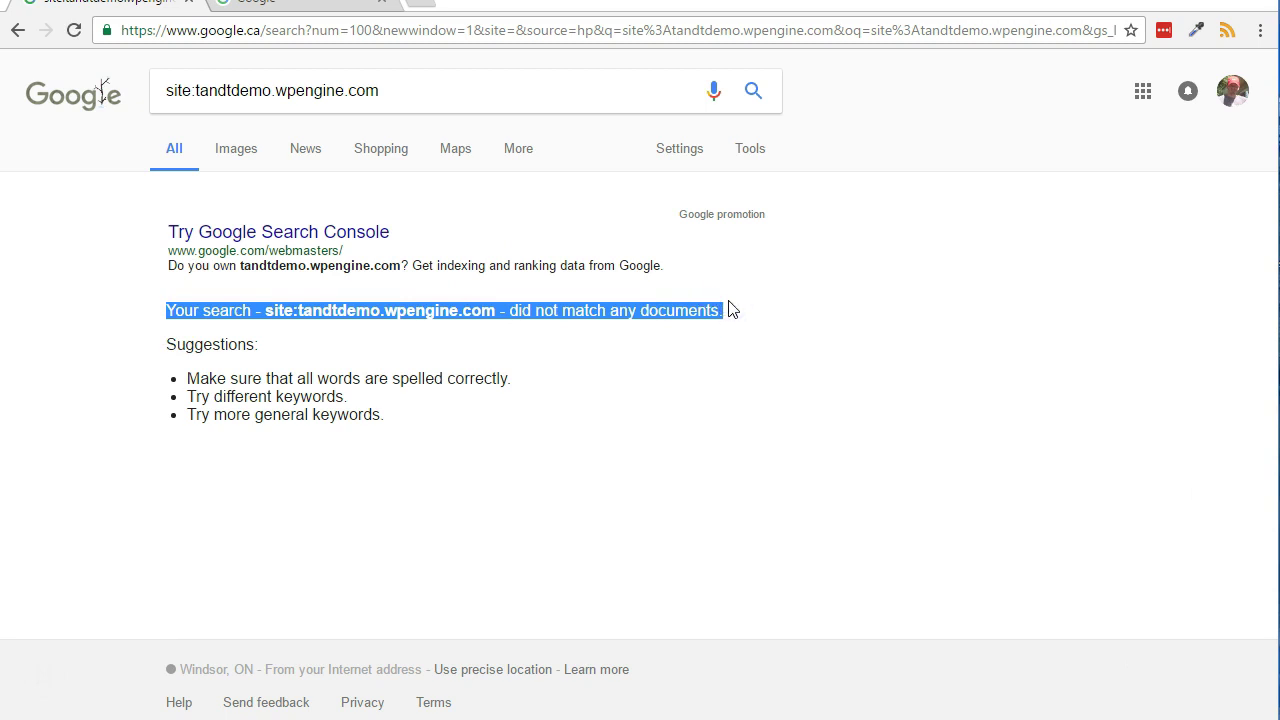
# Search Google for site:theosbookshelf.com in a second browser page for comparison, and return to the demo site's search
pyautogui.hotkey('ctrl', 'Tab')
pyautogui.click(552, 466)
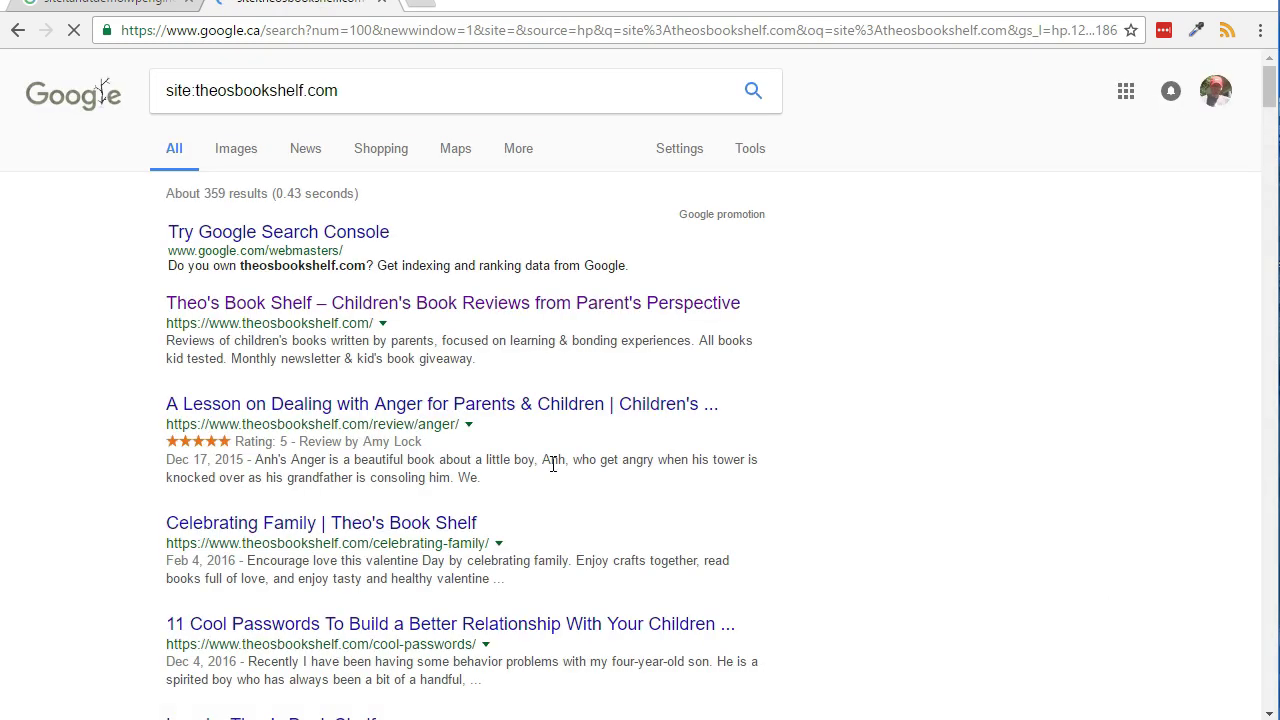
pyautogui.moveTo(335, 343); pyautogui.dragTo(482, 655)
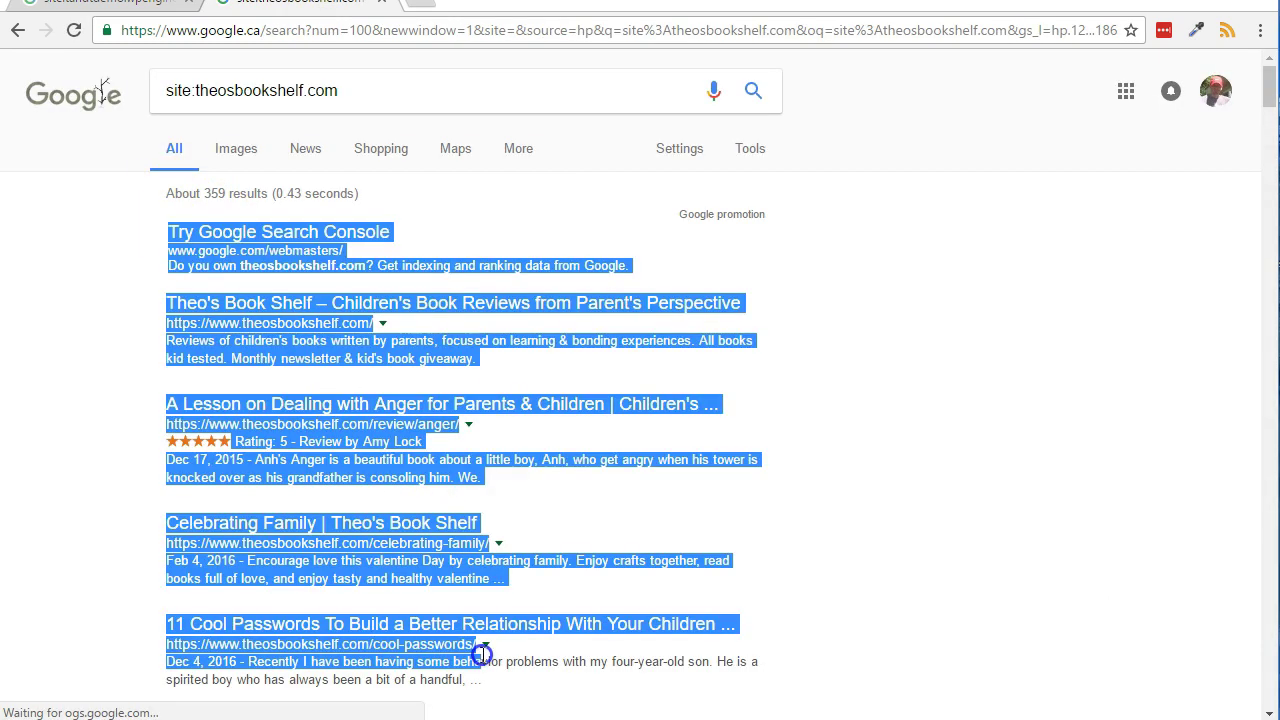
pyautogui.click(116, 441)
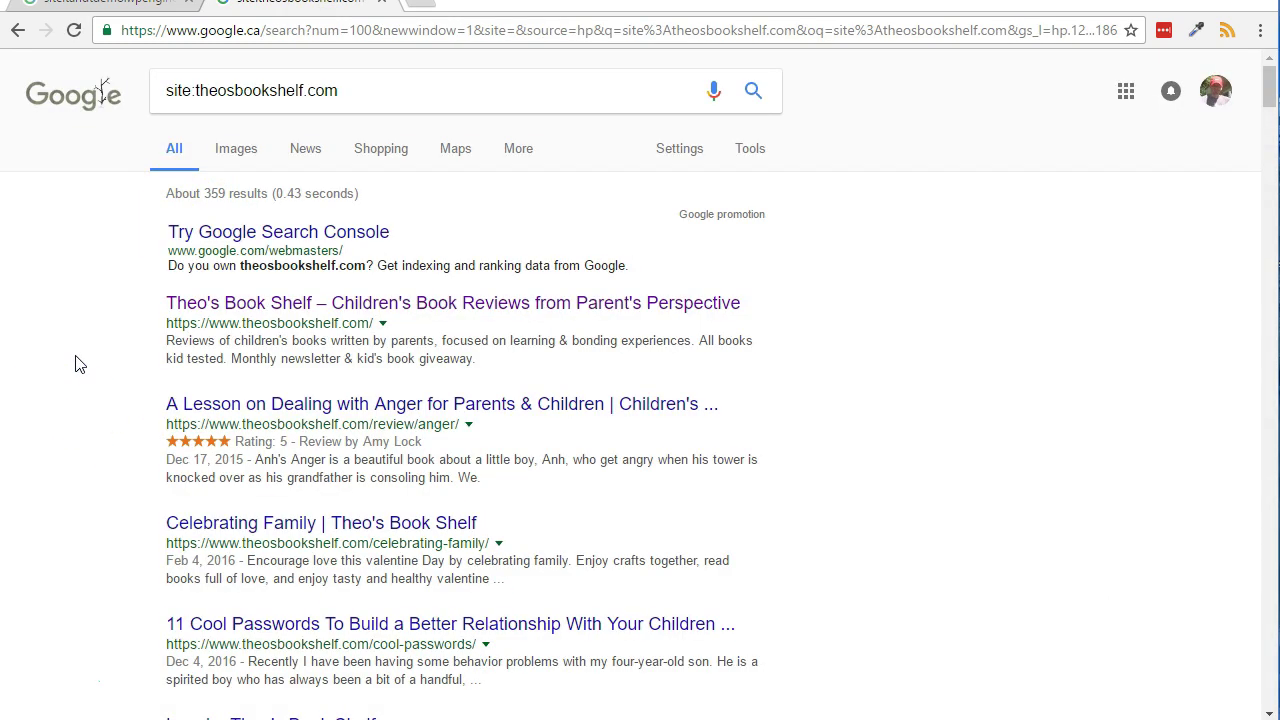
pyautogui.hotkey('ctrl', 'shift', 'Tab')
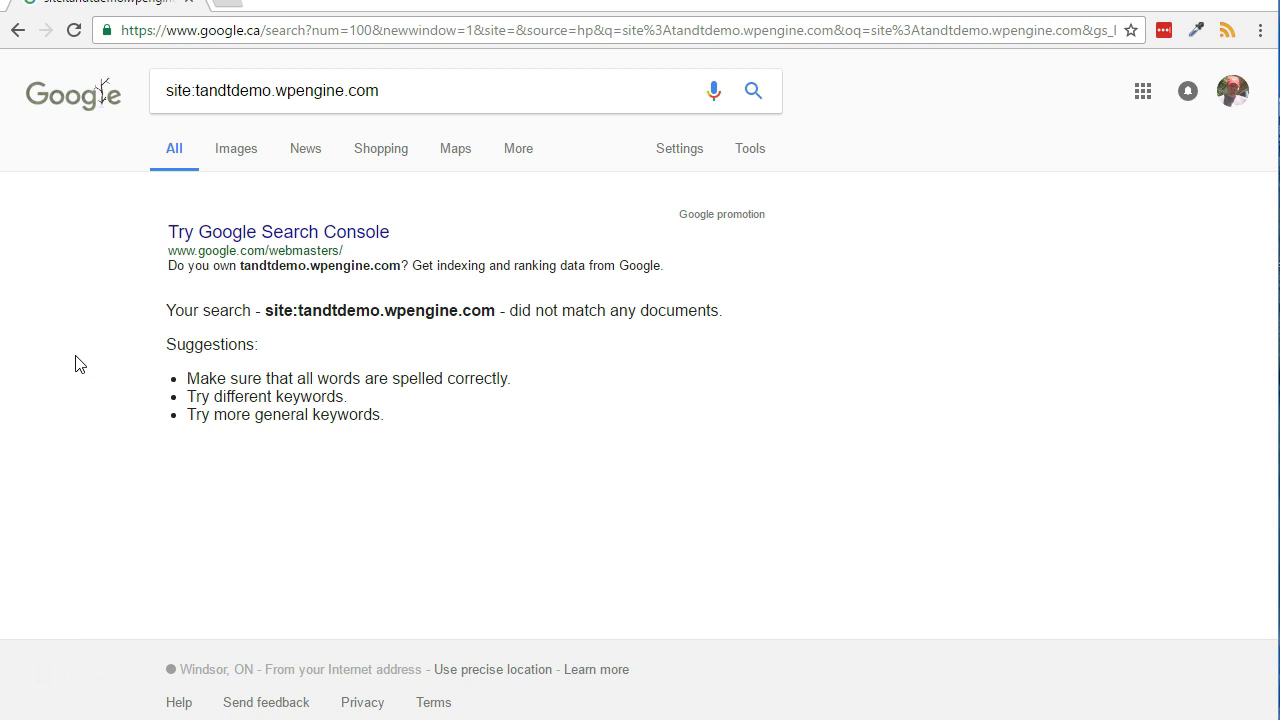
pyautogui.hotkey('alt', 'f')
pyautogui.click(72, 688)
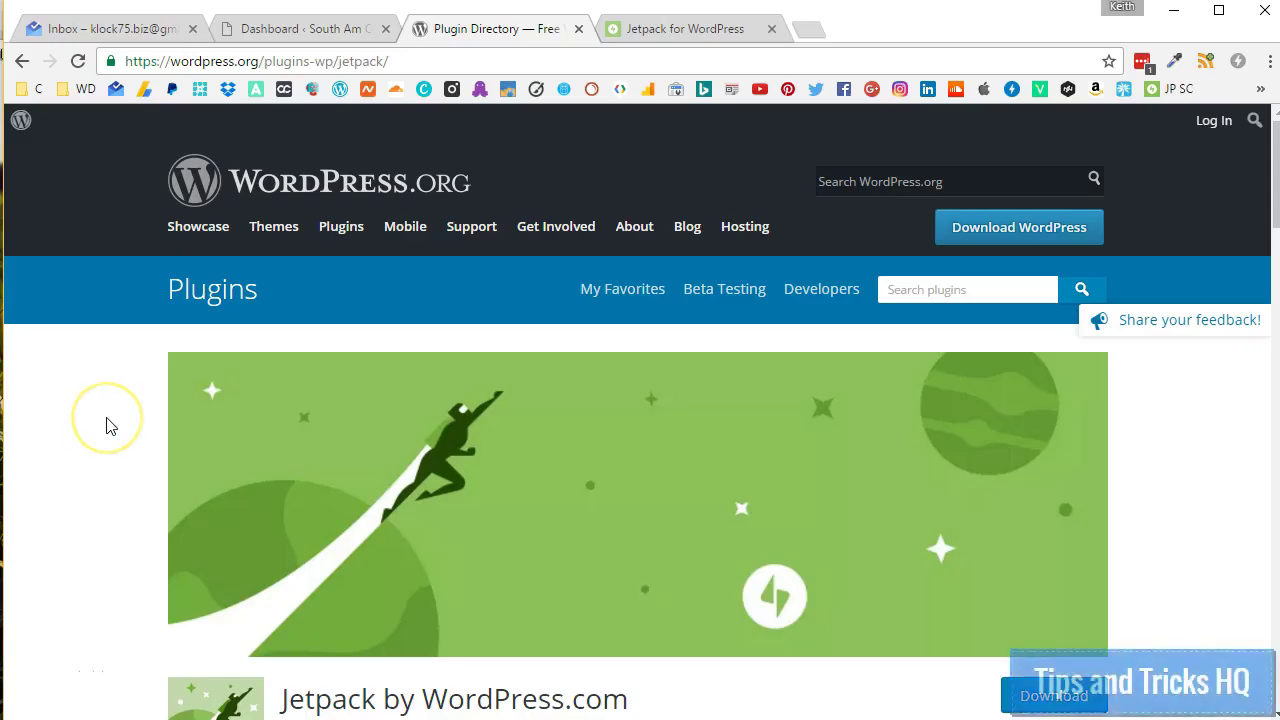
# Examine the Jetpack plugin page on WordPress.org, covering its description, ratings, support, screenshots and FAQ
pyautogui.scroll(-2, 106, 423)
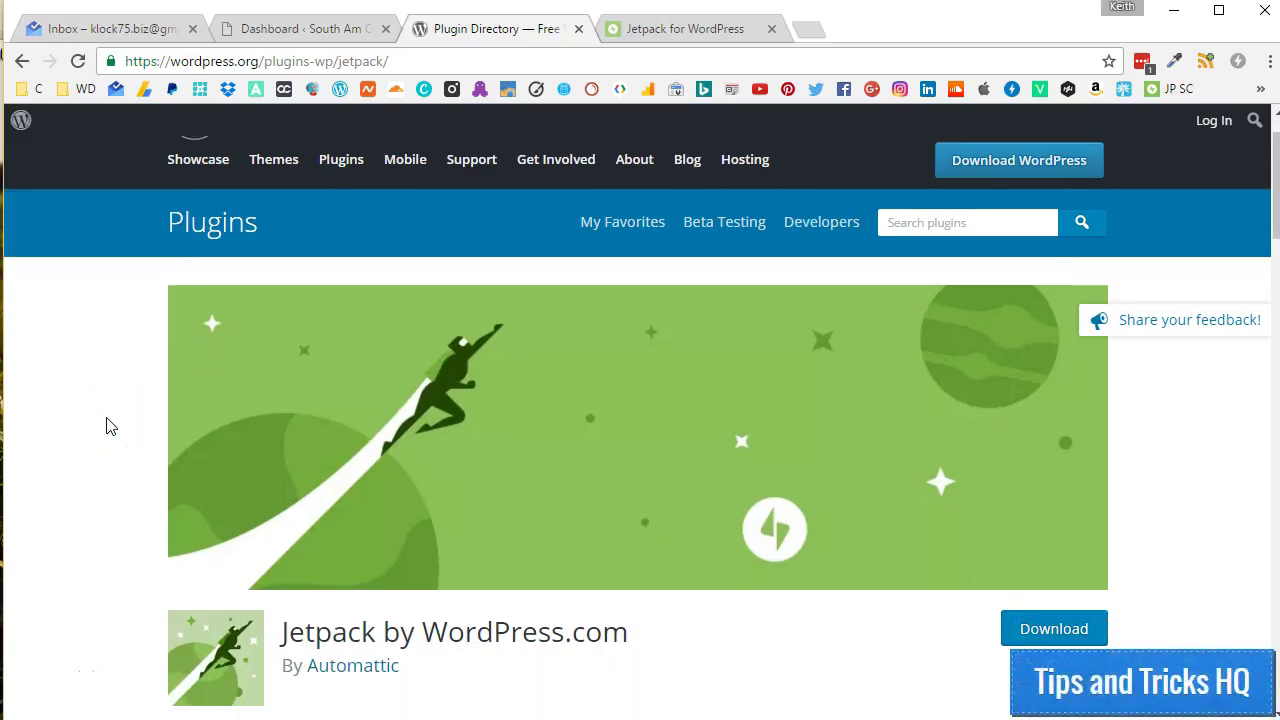
pyautogui.scroll(-3, 110, 427)
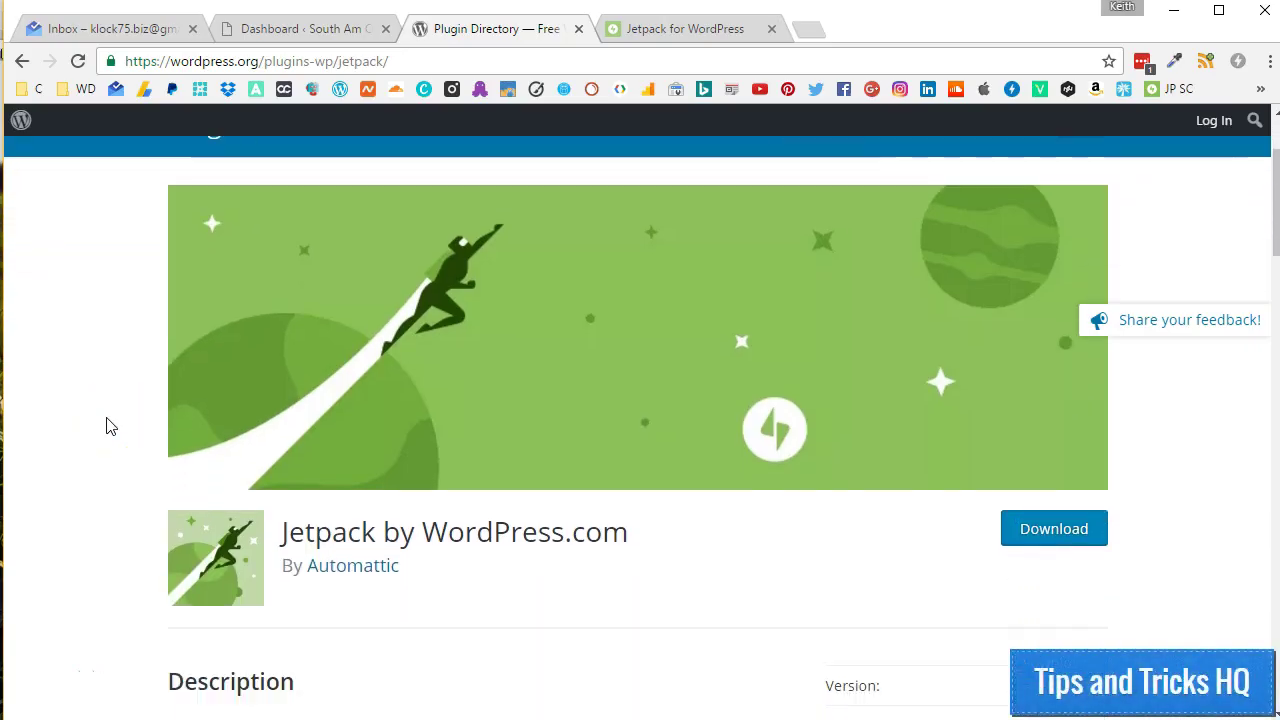
pyautogui.scroll(-3, 110, 427)
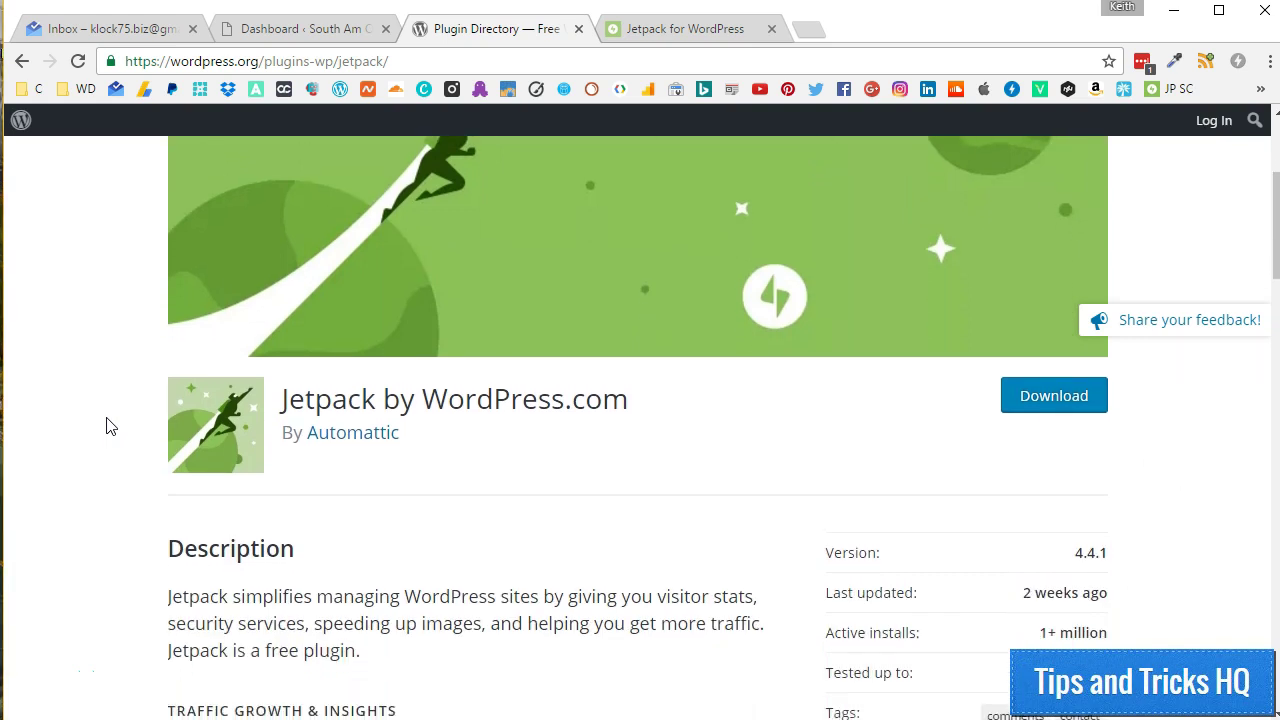
pyautogui.scroll(-3, 110, 427)
pyautogui.scroll(-3, 110, 427)
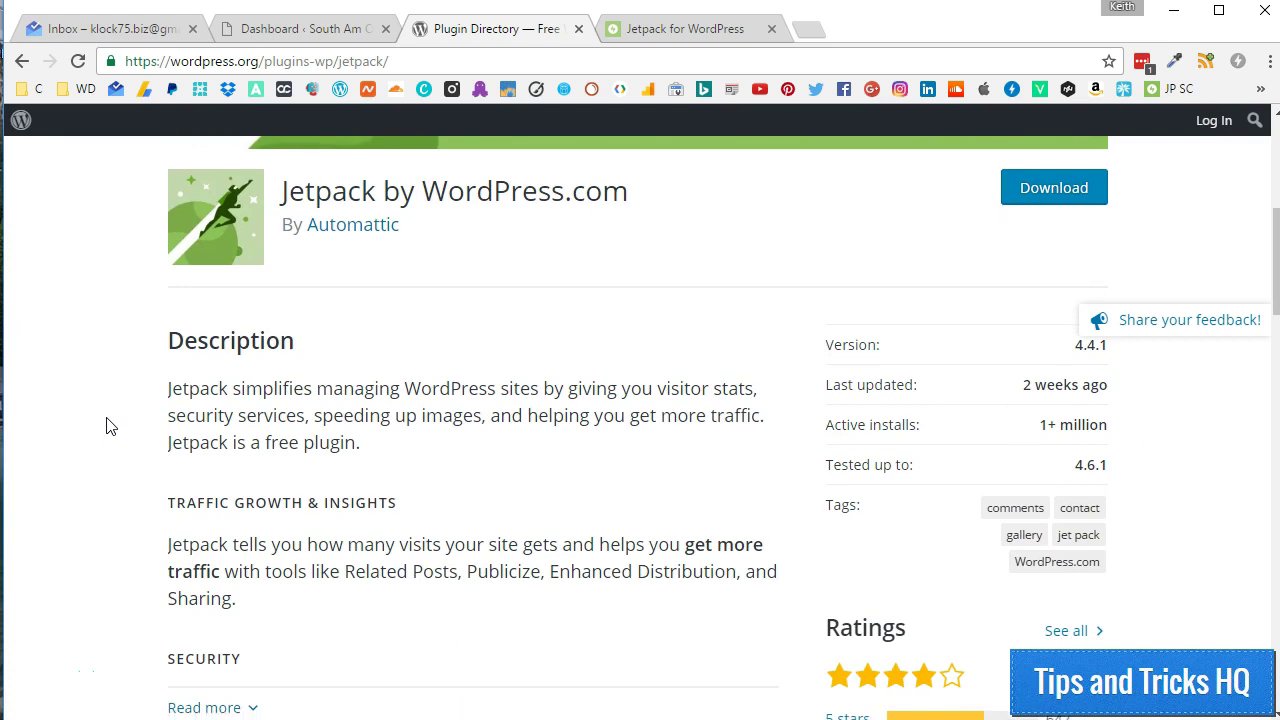
pyautogui.scroll(-3, 110, 427)
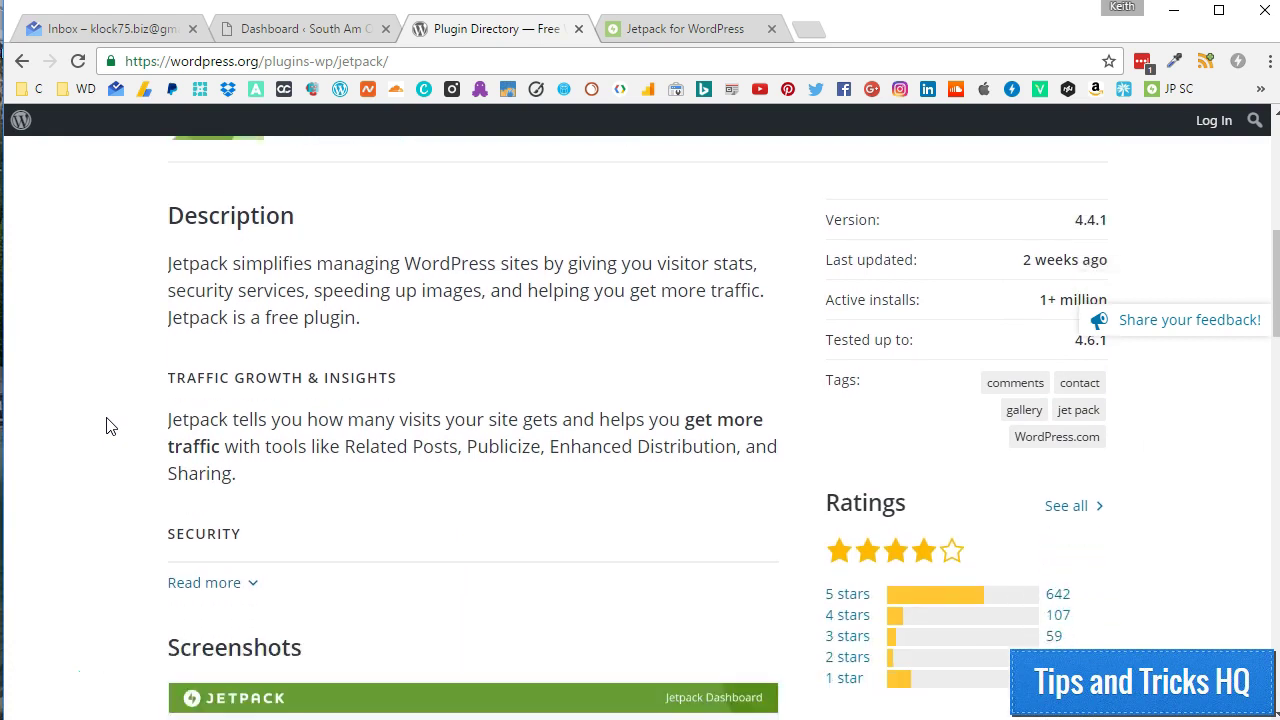
pyautogui.scroll(-3, 110, 427)
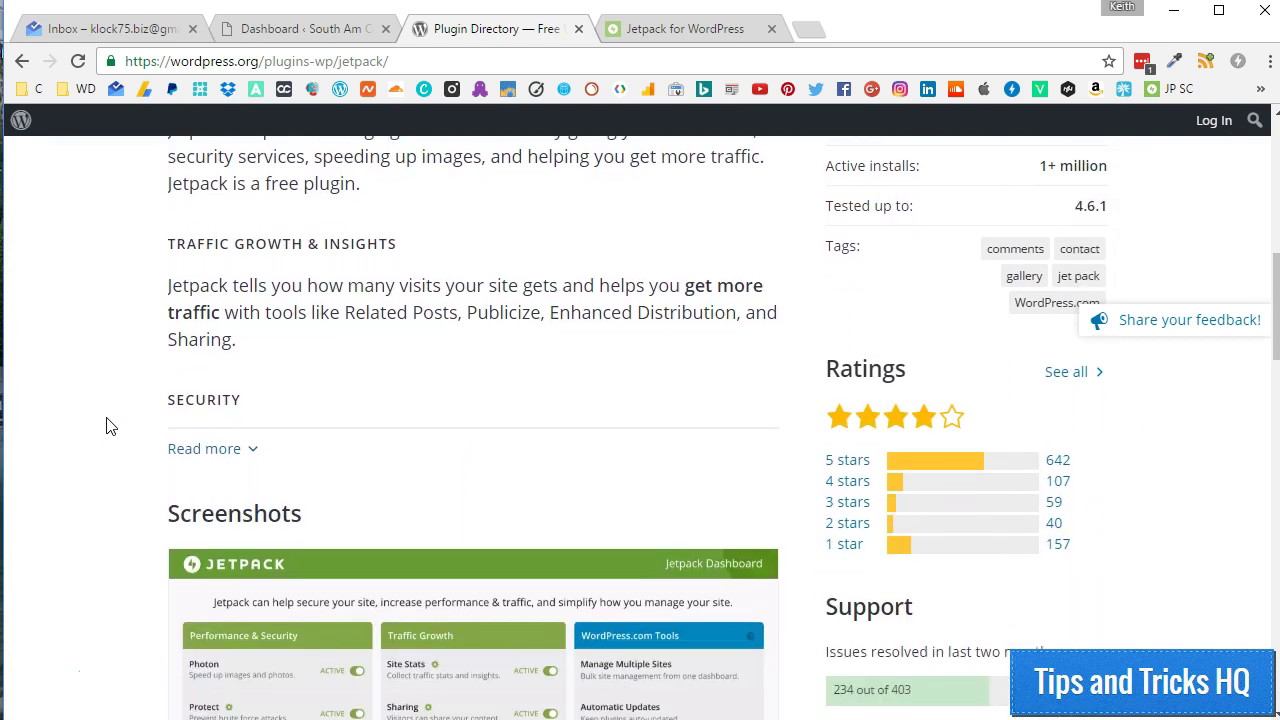
pyautogui.scroll(-3, 110, 427)
pyautogui.scroll(-3, 110, 427)
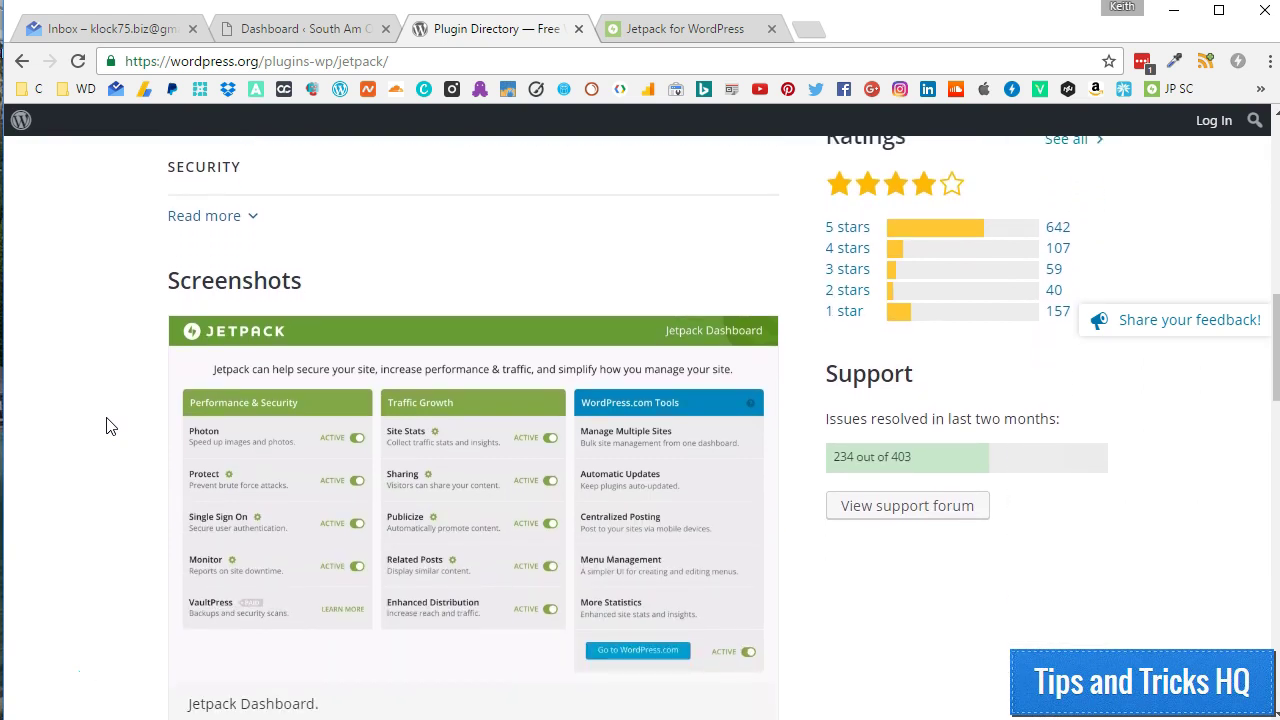
pyautogui.scroll(-2, 110, 427)
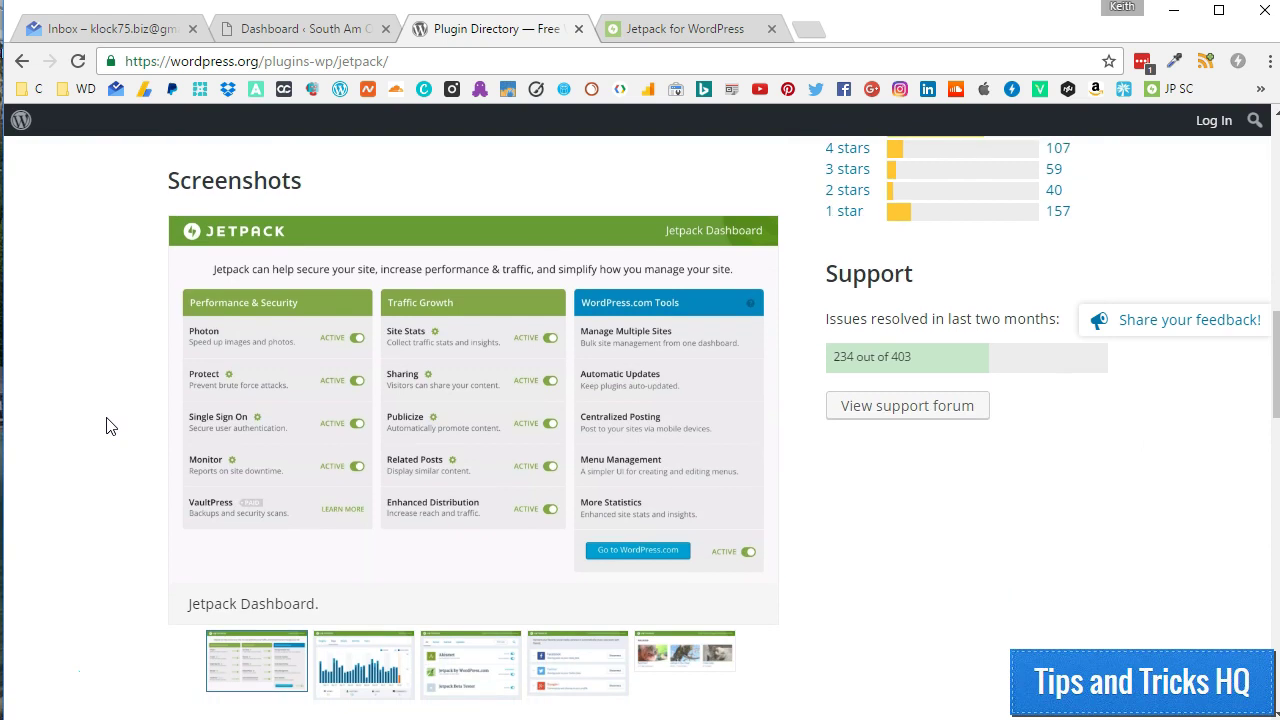
pyautogui.scroll(-3, 110, 427)
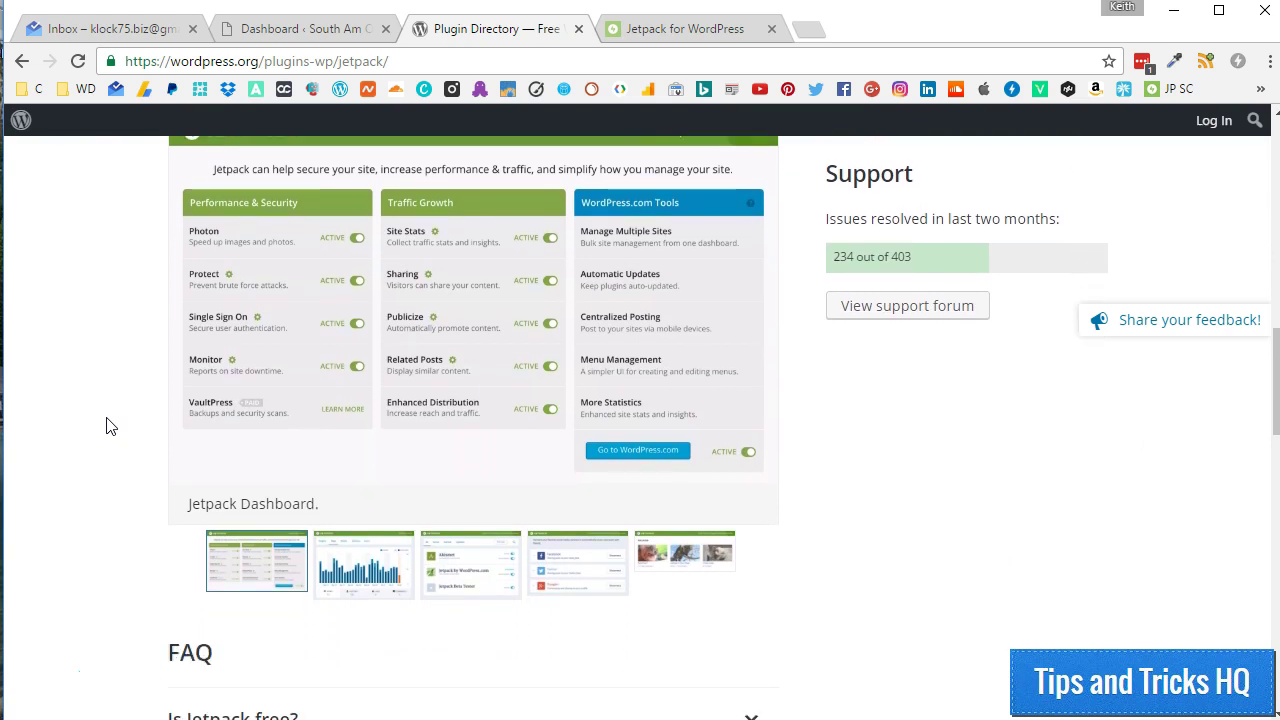
pyautogui.scroll(-3, 110, 427)
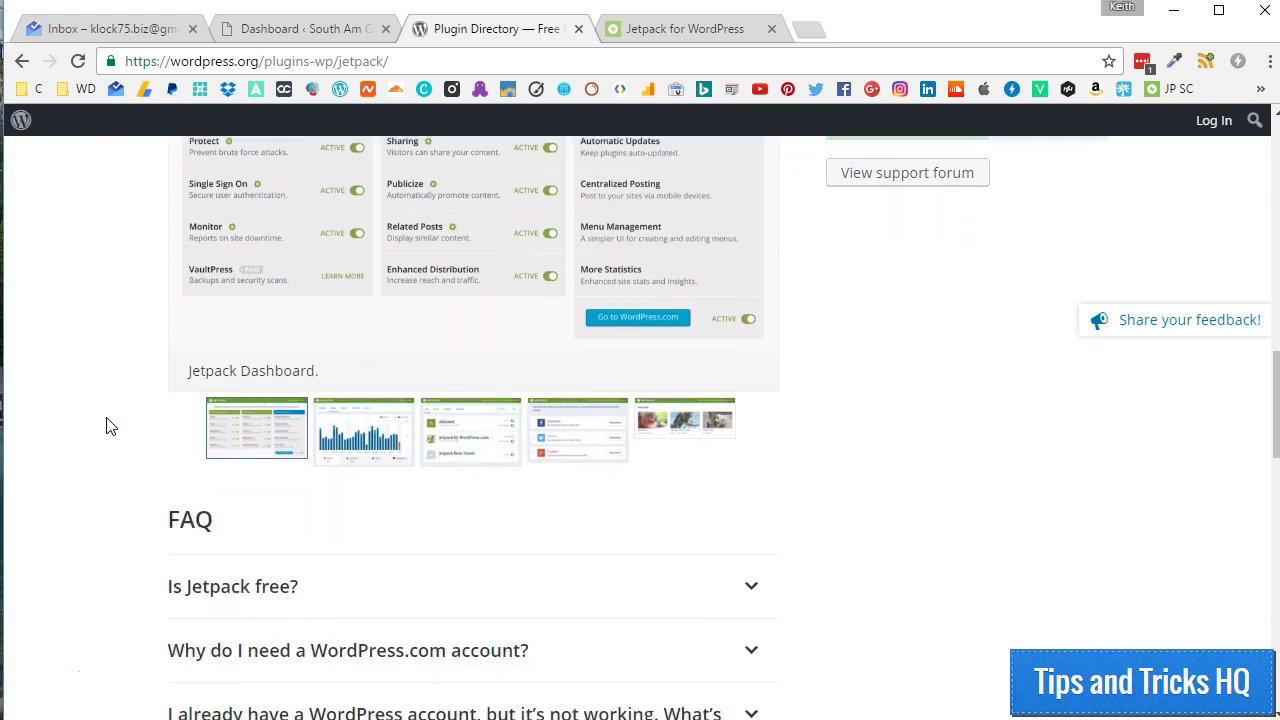
pyautogui.scroll(-3, 110, 427)
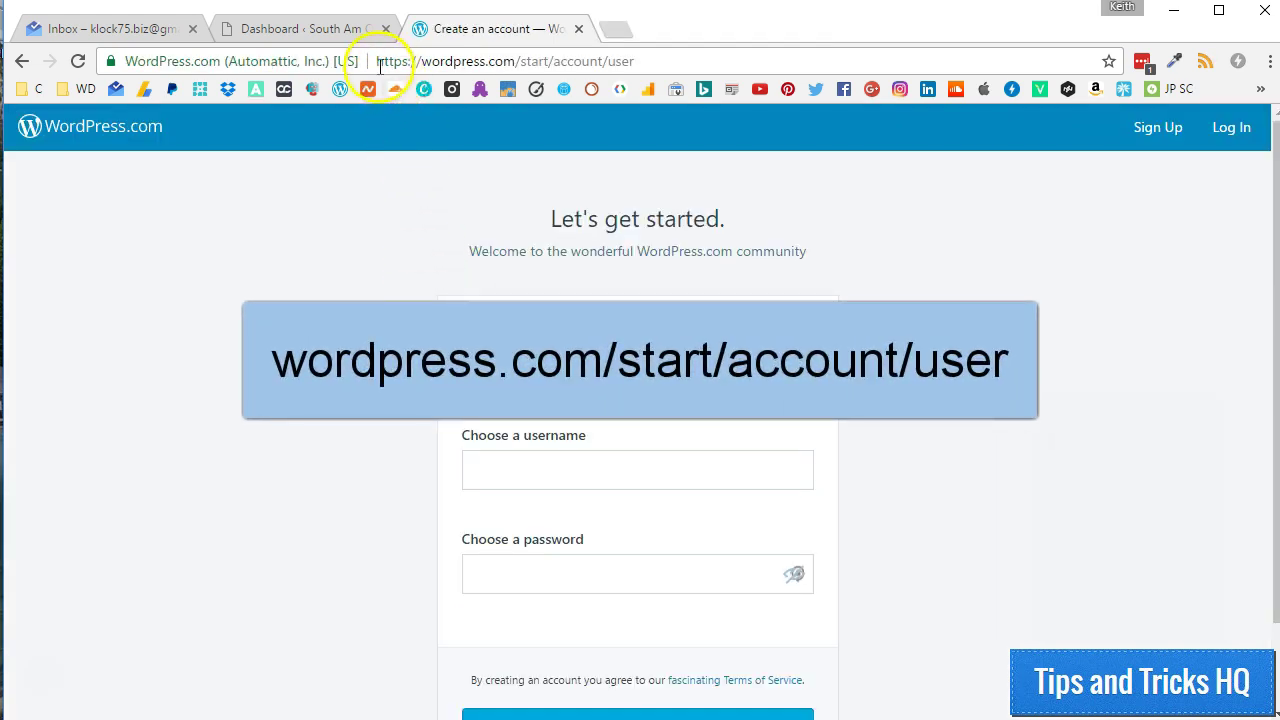
# Create a WordPress.com account at wordpress.com/start/account/user, filling in the email address, username and account password
pyautogui.moveTo(373, 62); pyautogui.dragTo(639, 62)
pyautogui.scroll(-1, 282, 331)
pyautogui.scroll(-1, 282, 331)
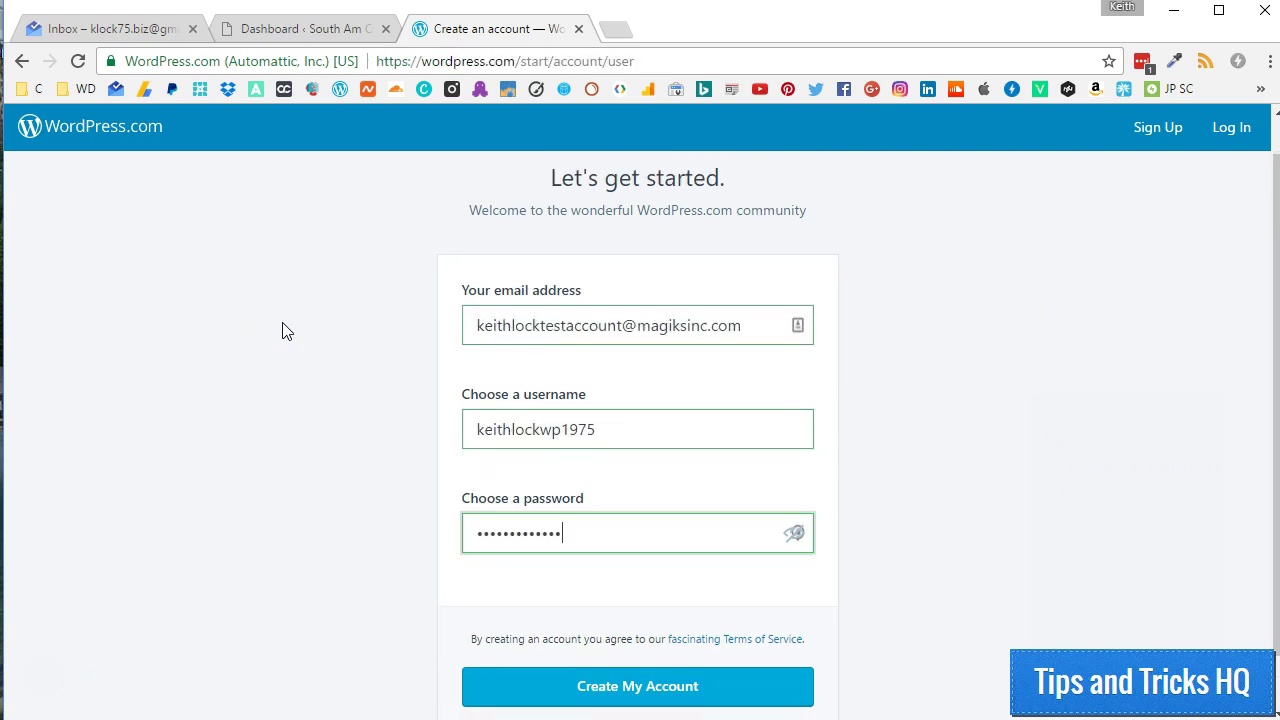
pyautogui.scroll(-1, 282, 331)
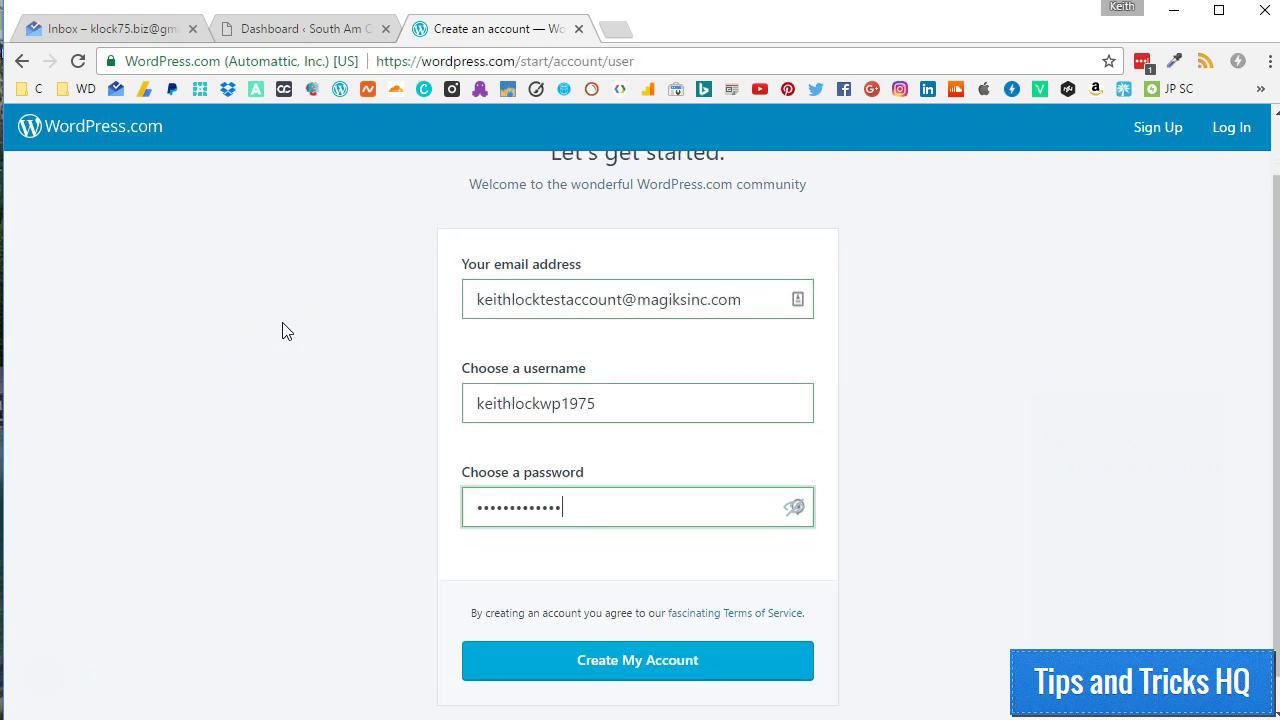
pyautogui.scroll(-1, 282, 331)
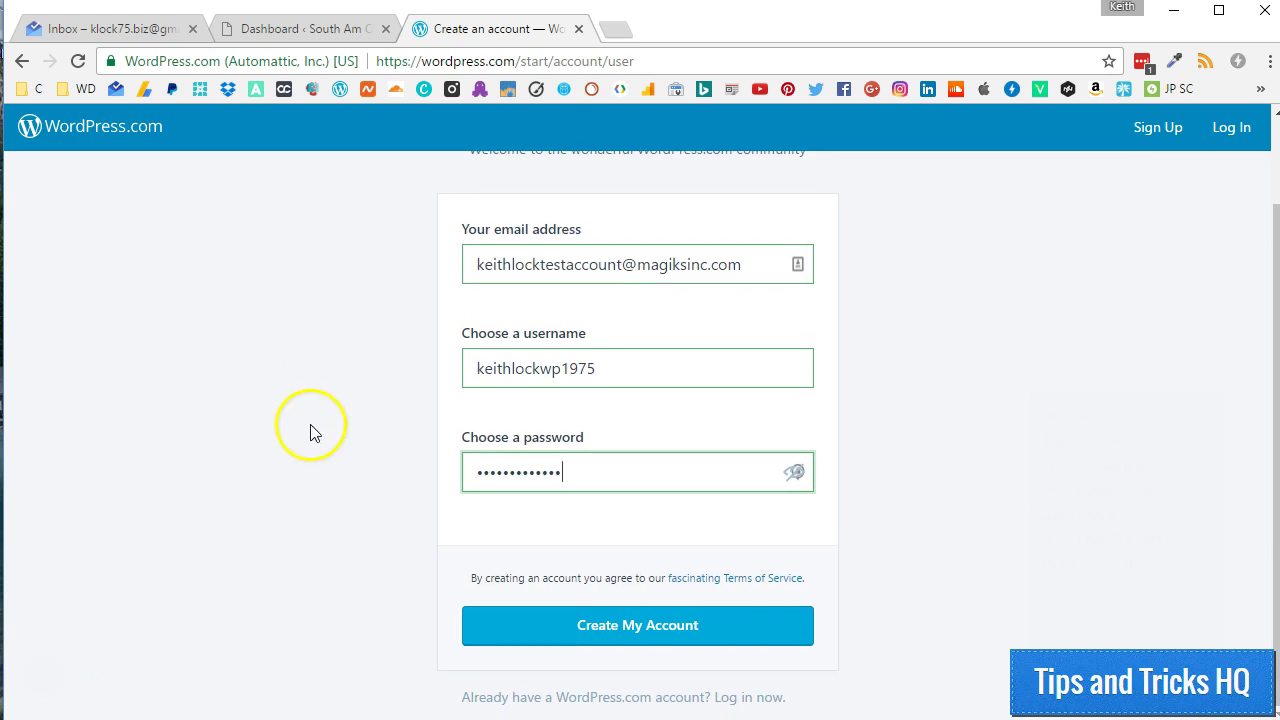
pyautogui.click(625, 629)
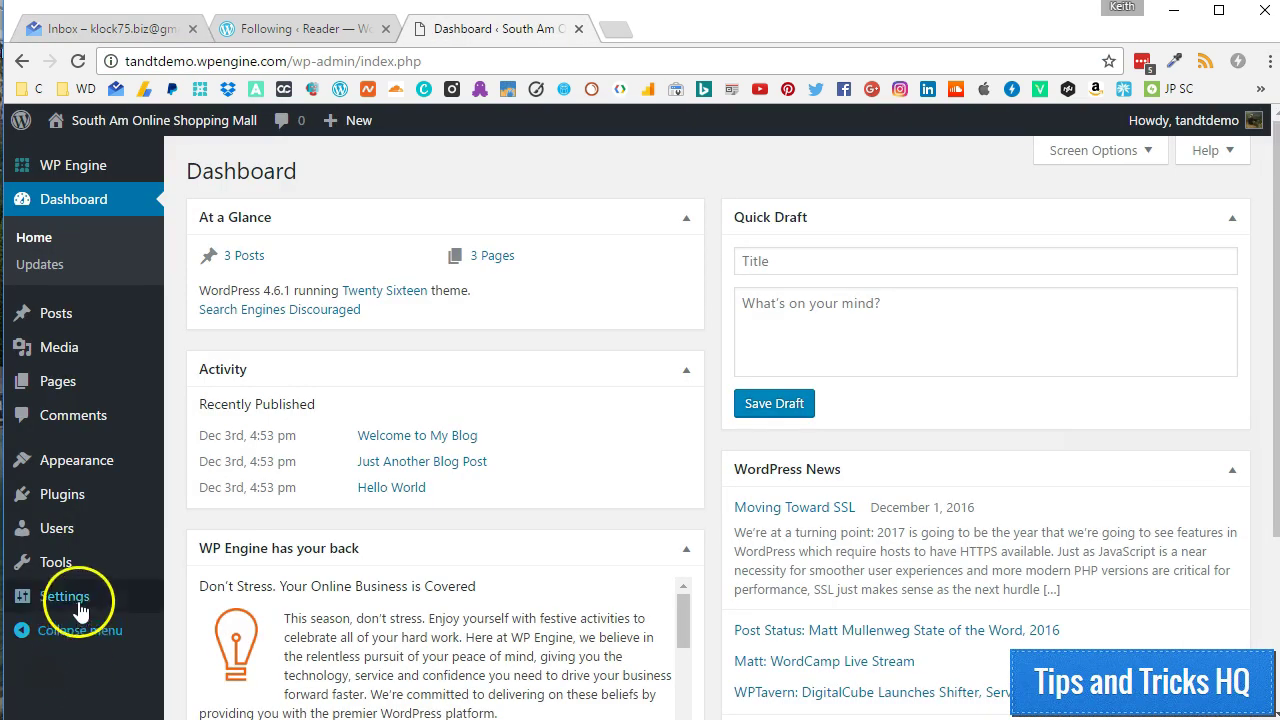
# Install and activate the Jetpack by WordPress.com plugin on the demo site, declining the restore point
pyautogui.click(63, 500)
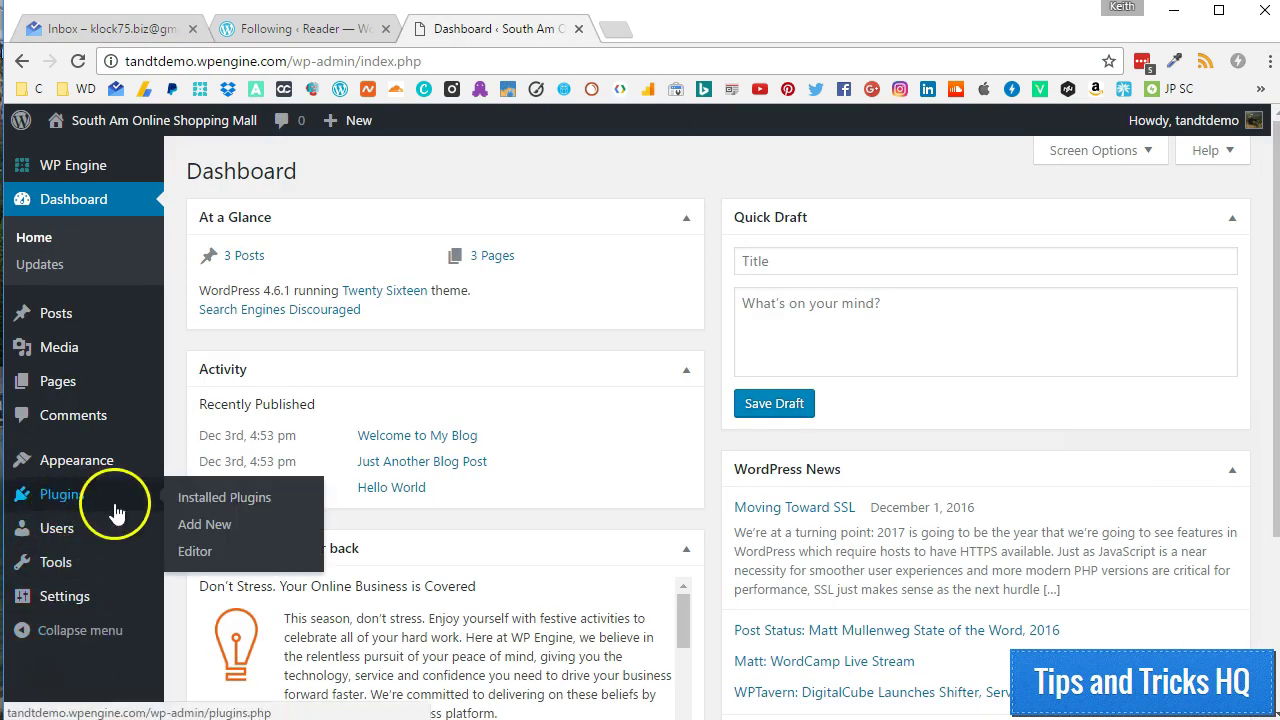
pyautogui.click(190, 528)
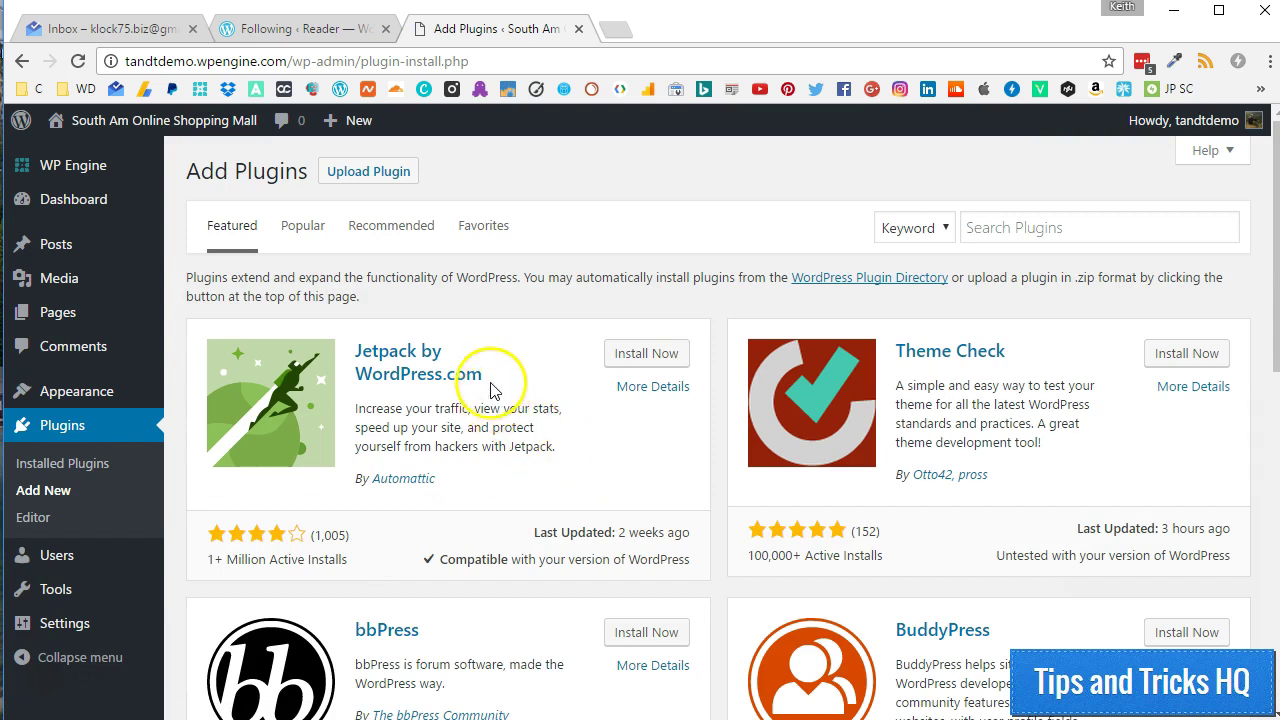
pyautogui.moveTo(481, 373); pyautogui.dragTo(352, 350)
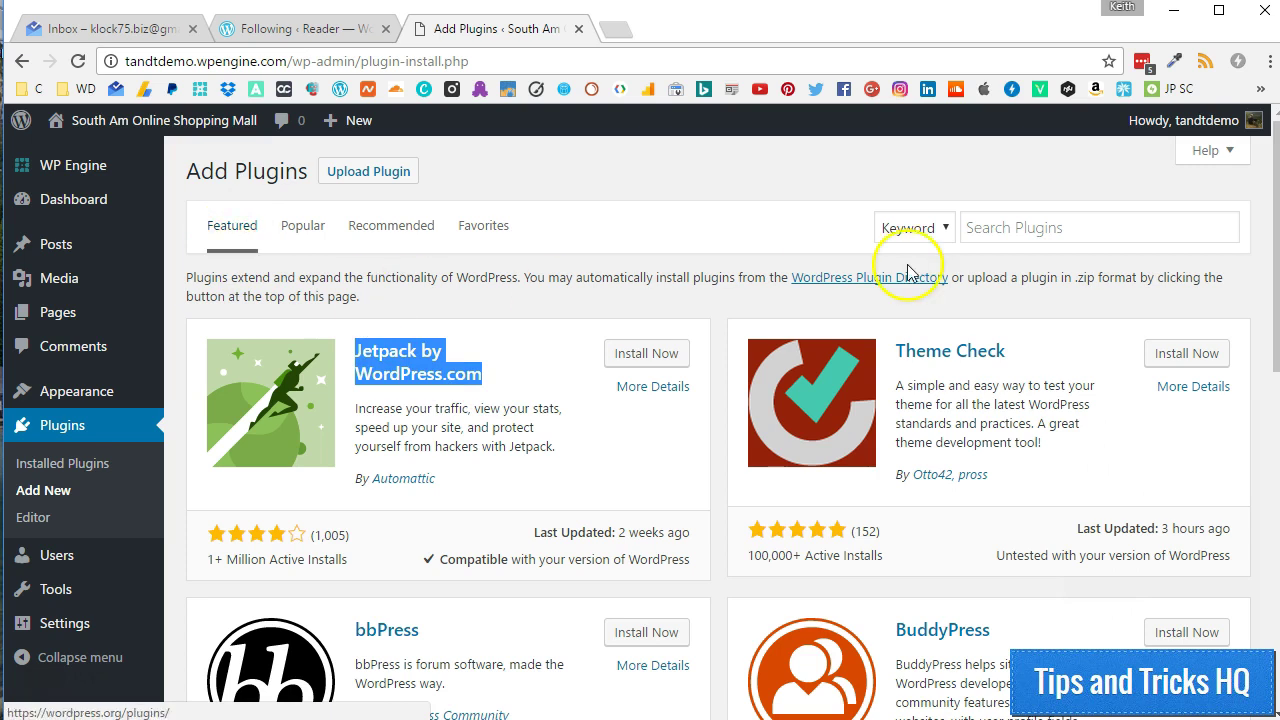
pyautogui.click(990, 227)
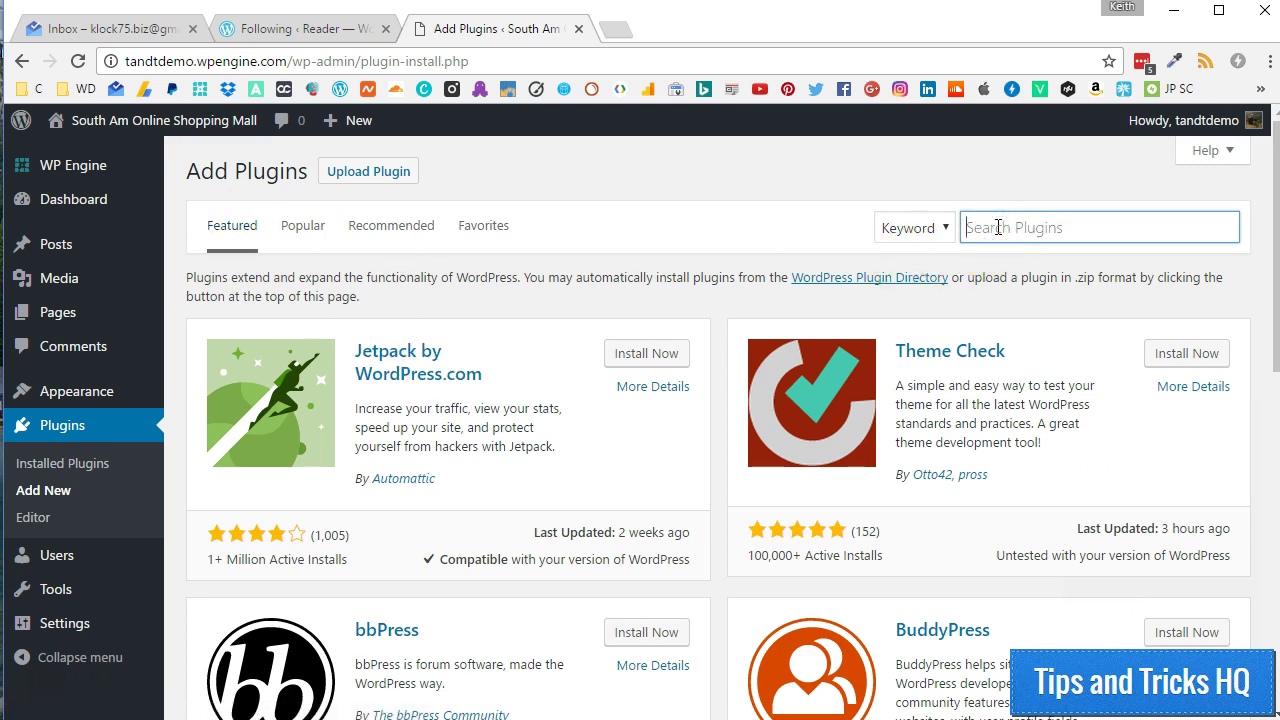
pyautogui.click(647, 356)
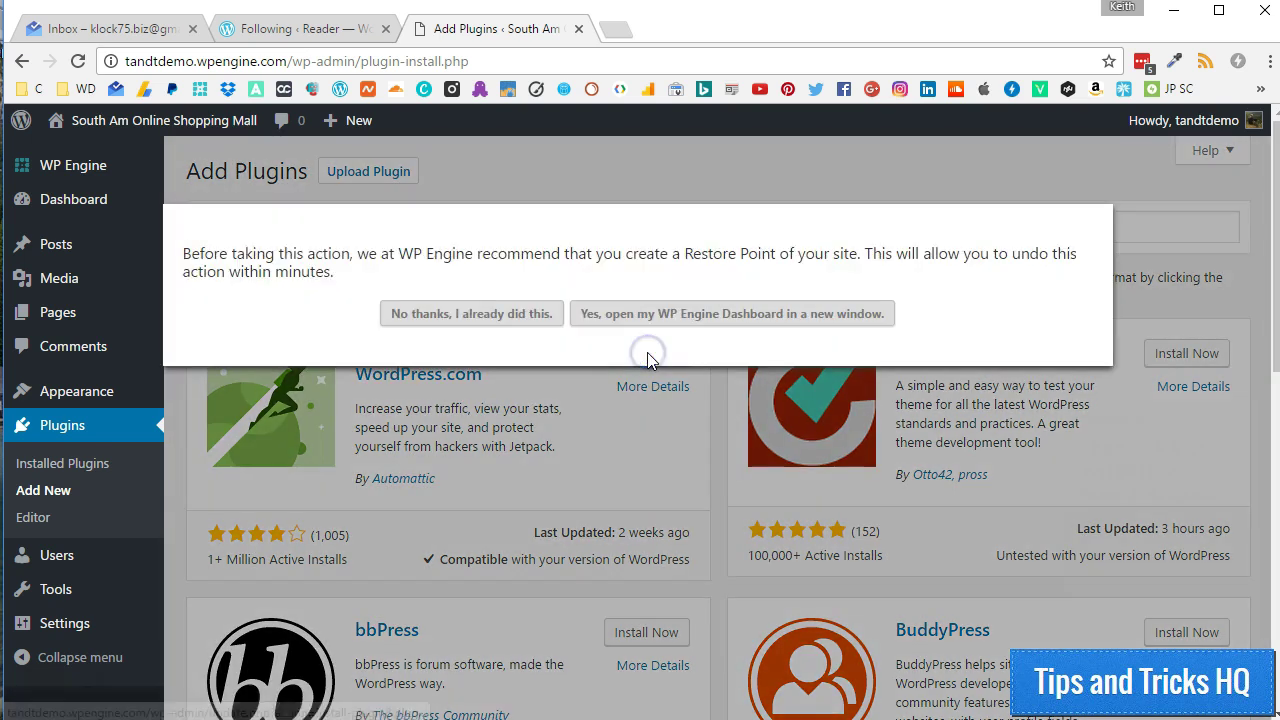
pyautogui.click(472, 468)
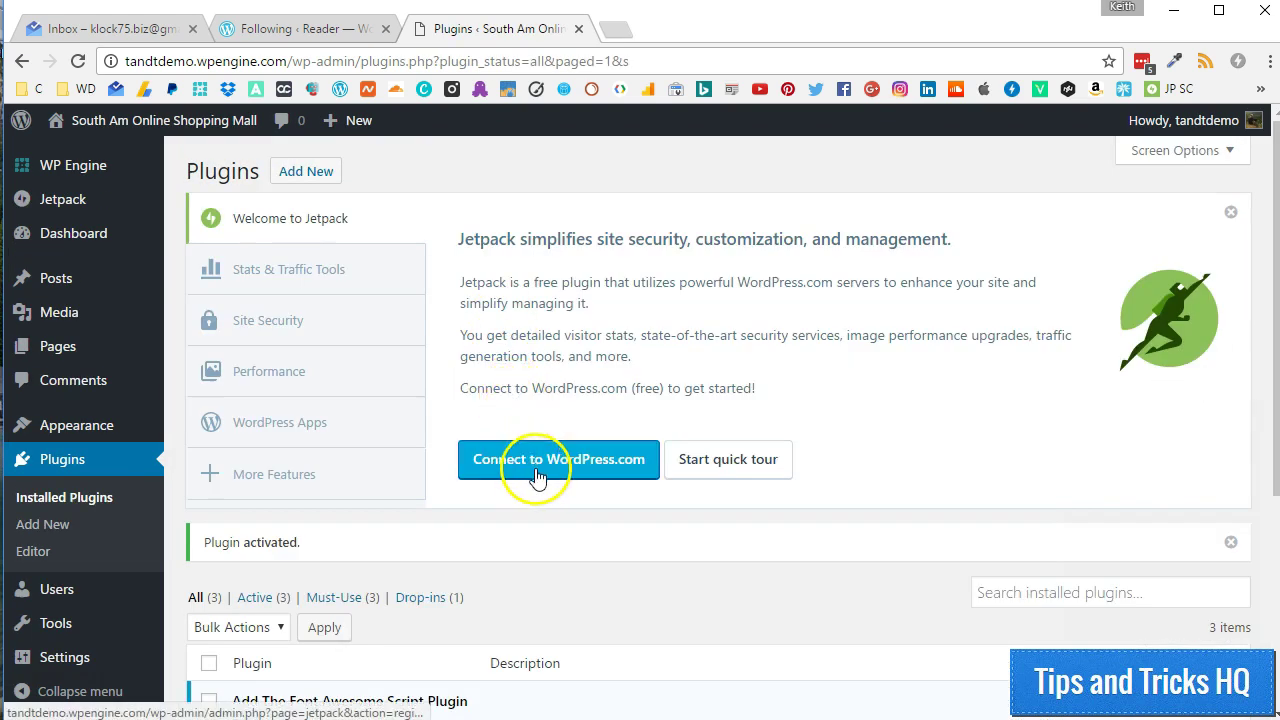
# Connect Jetpack to WordPress.com and approve the connection for the South Am Online Shopping Mall site
pyautogui.click(536, 472)
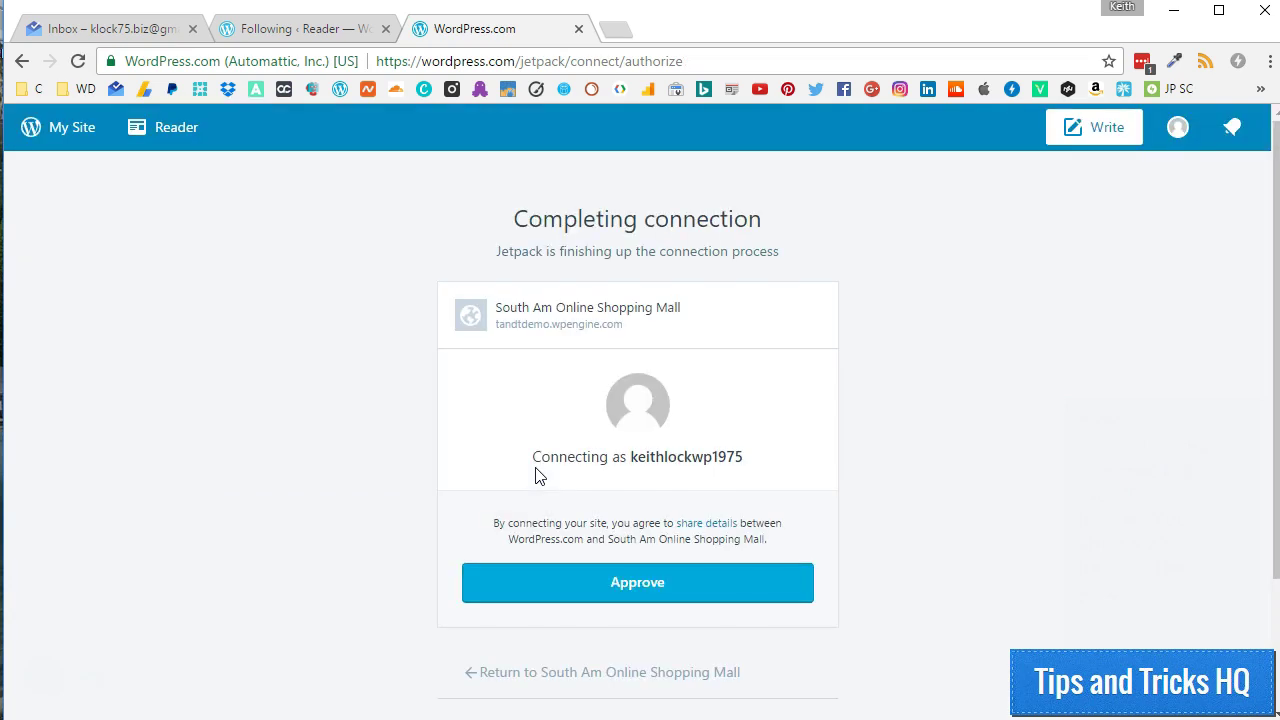
pyautogui.scroll(-1, 536, 476)
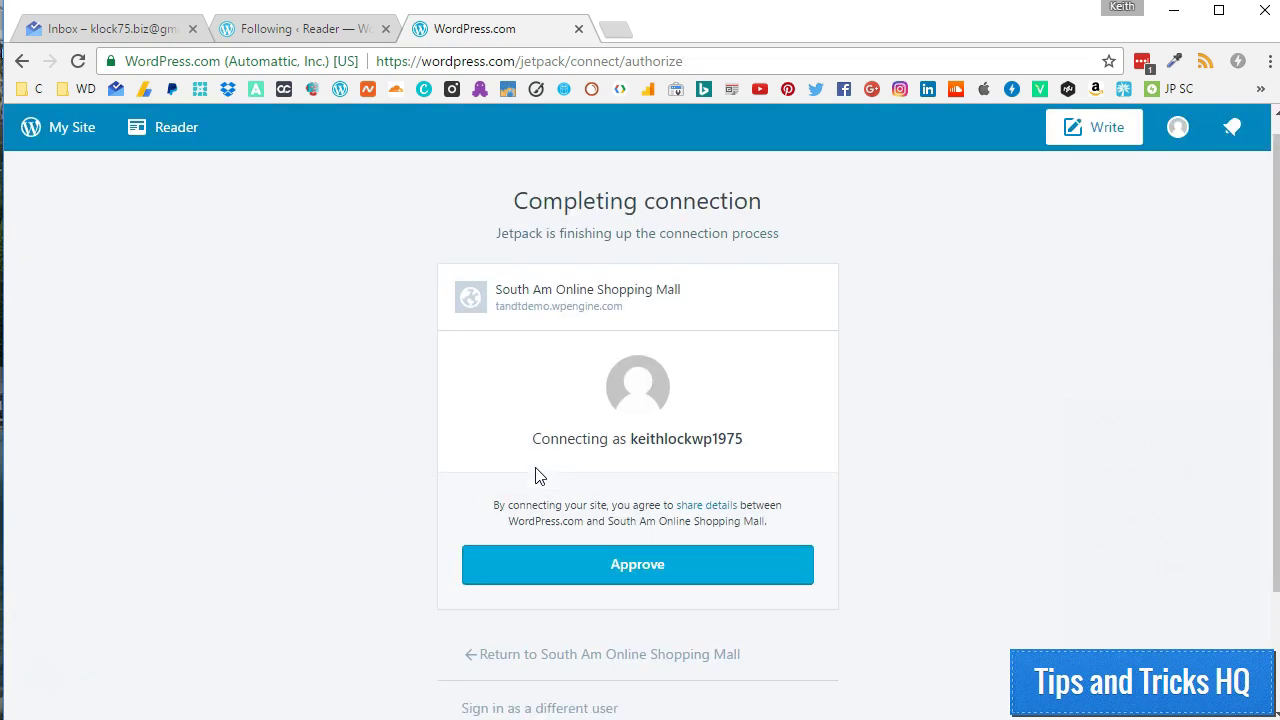
pyautogui.click(628, 557)
# Select the Free Jetpack plan and open Jetpack's settings without activating the recommended features
pyautogui.scroll(-1, 106, 466)
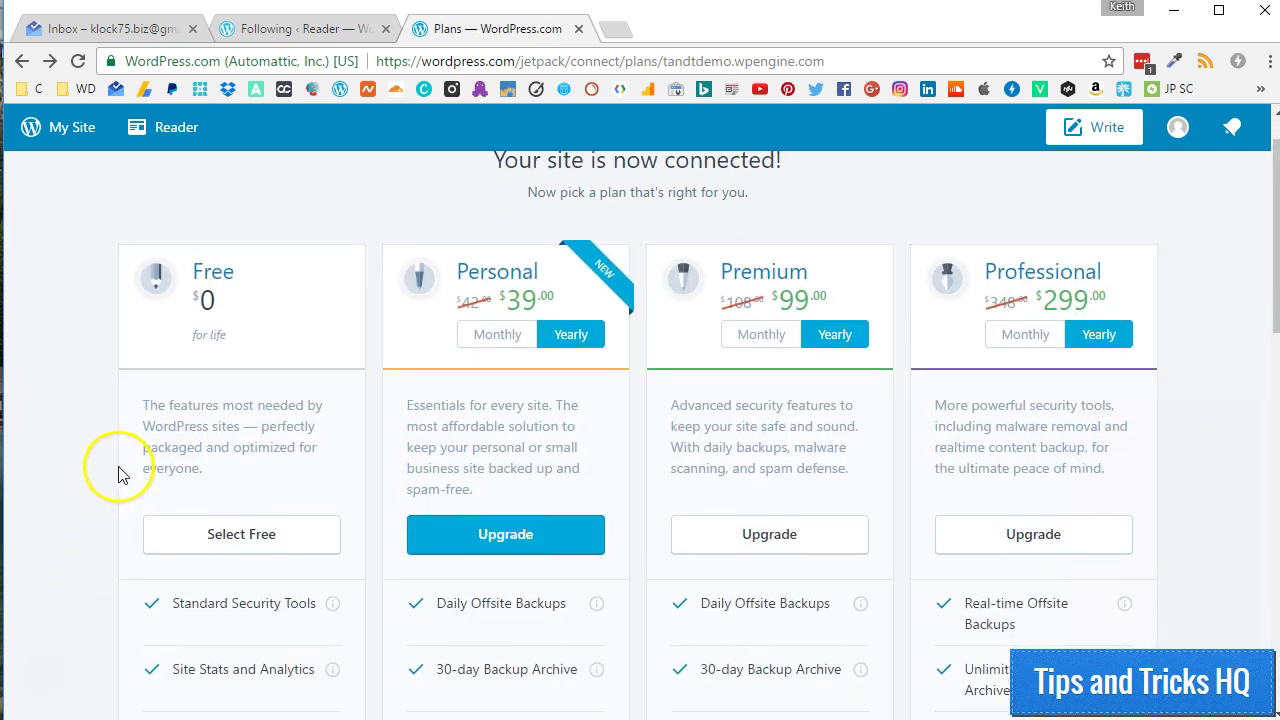
pyautogui.click(228, 530)
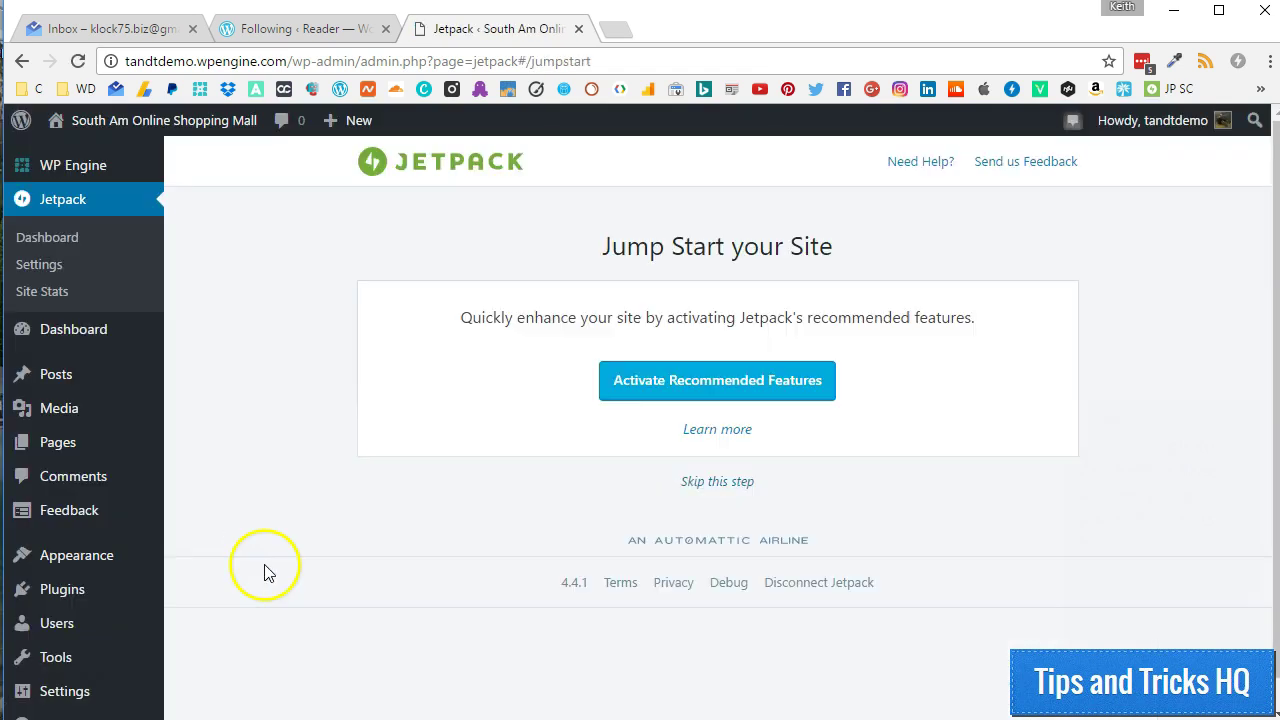
pyautogui.click(40, 265)
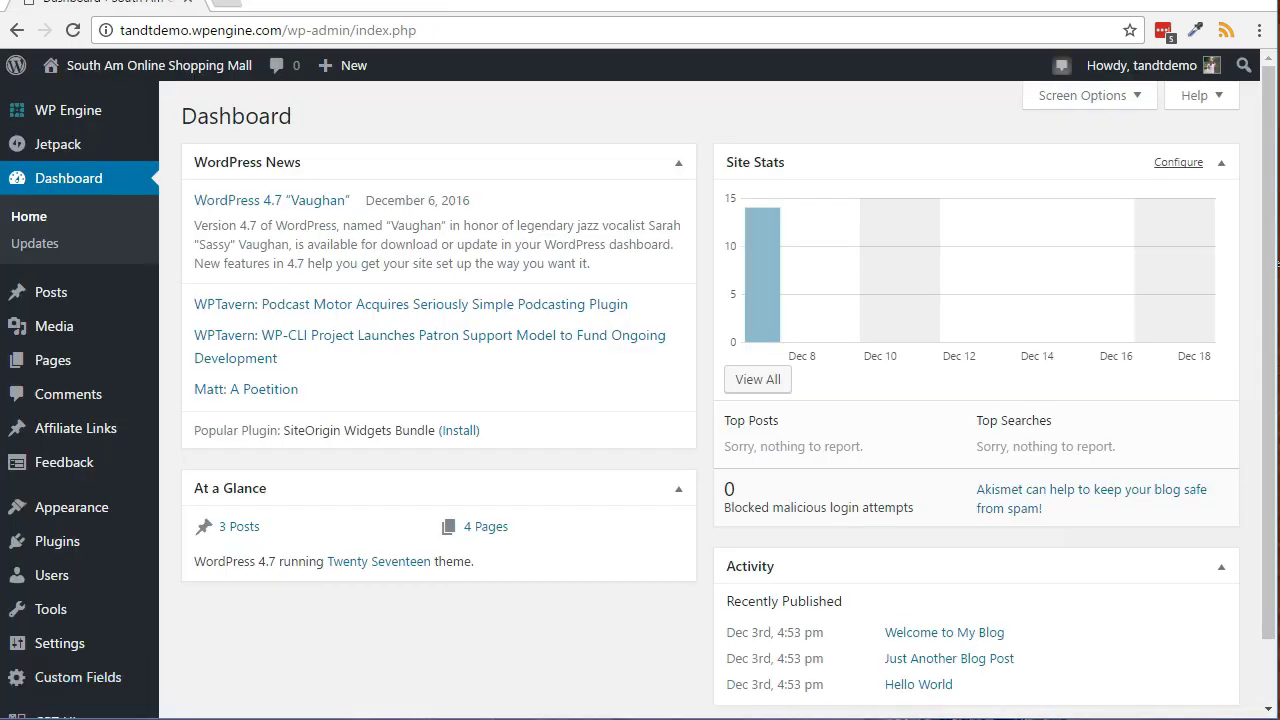
# Activate the Sitemaps feature in Jetpack's Engagement settings
pyautogui.moveTo(77, 152)
pyautogui.click(182, 173)
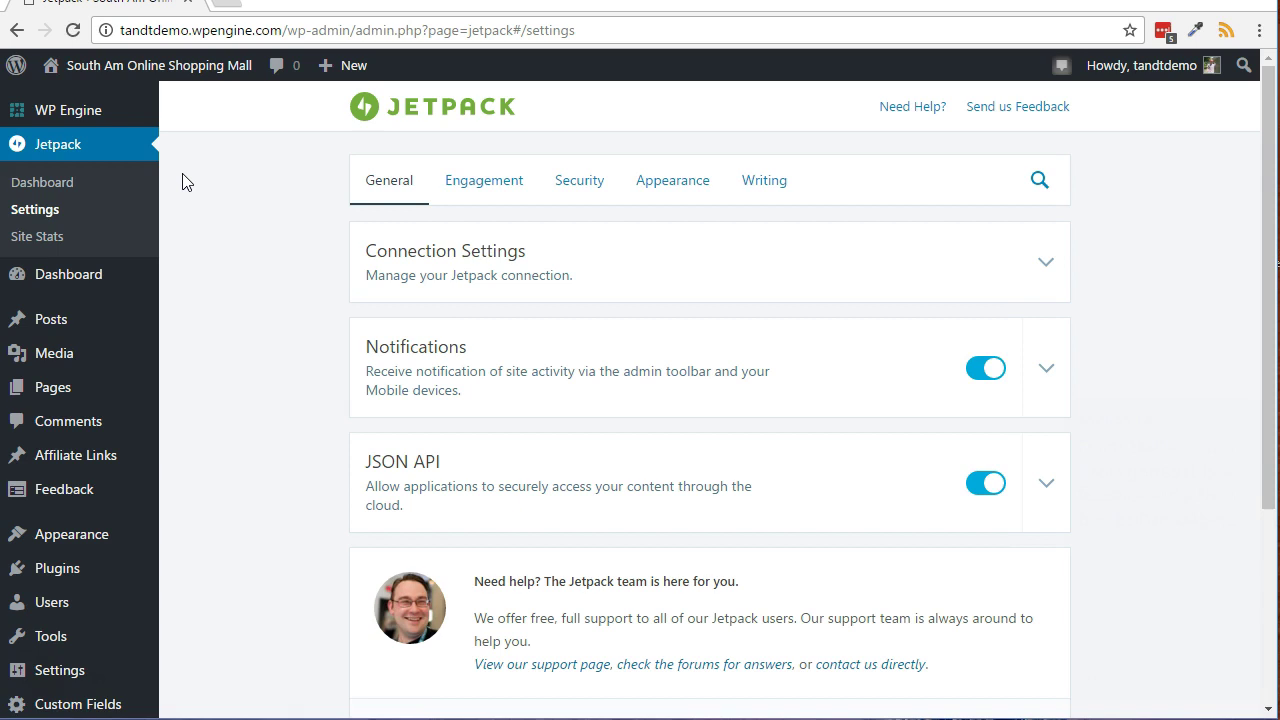
pyautogui.click(508, 180)
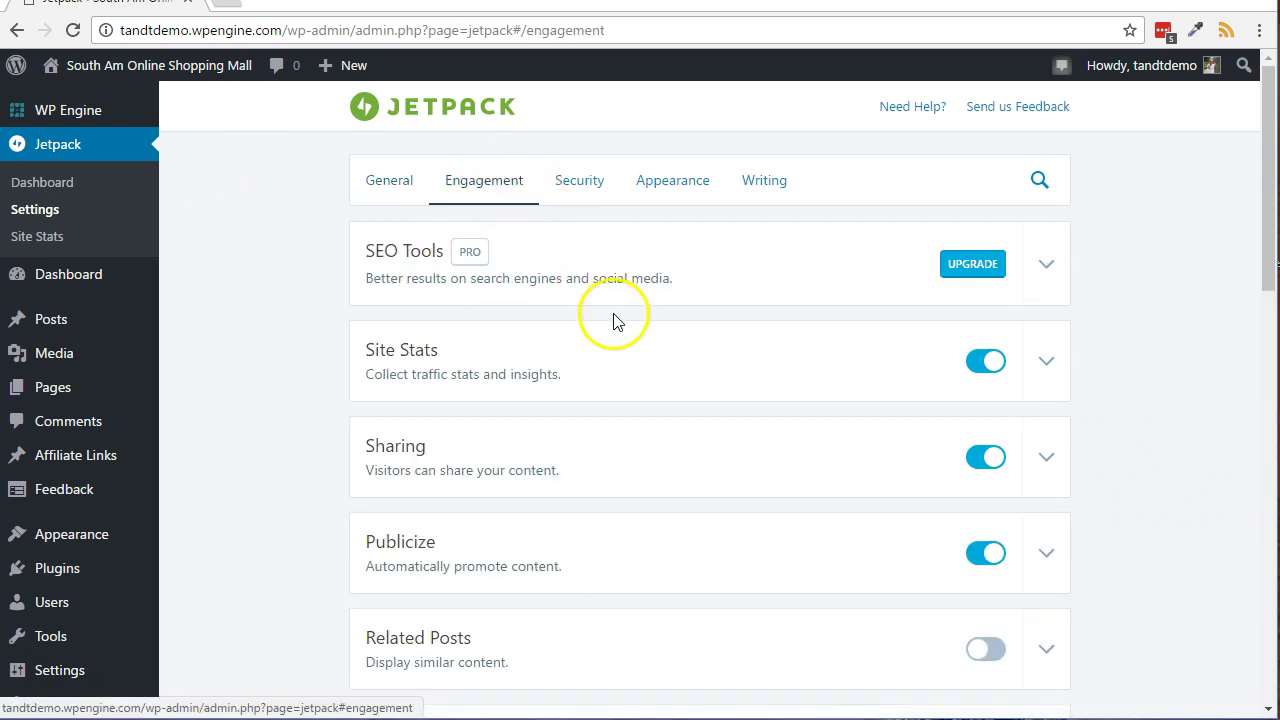
pyautogui.scroll(-2, 614, 320)
pyautogui.scroll(-6, 614, 320)
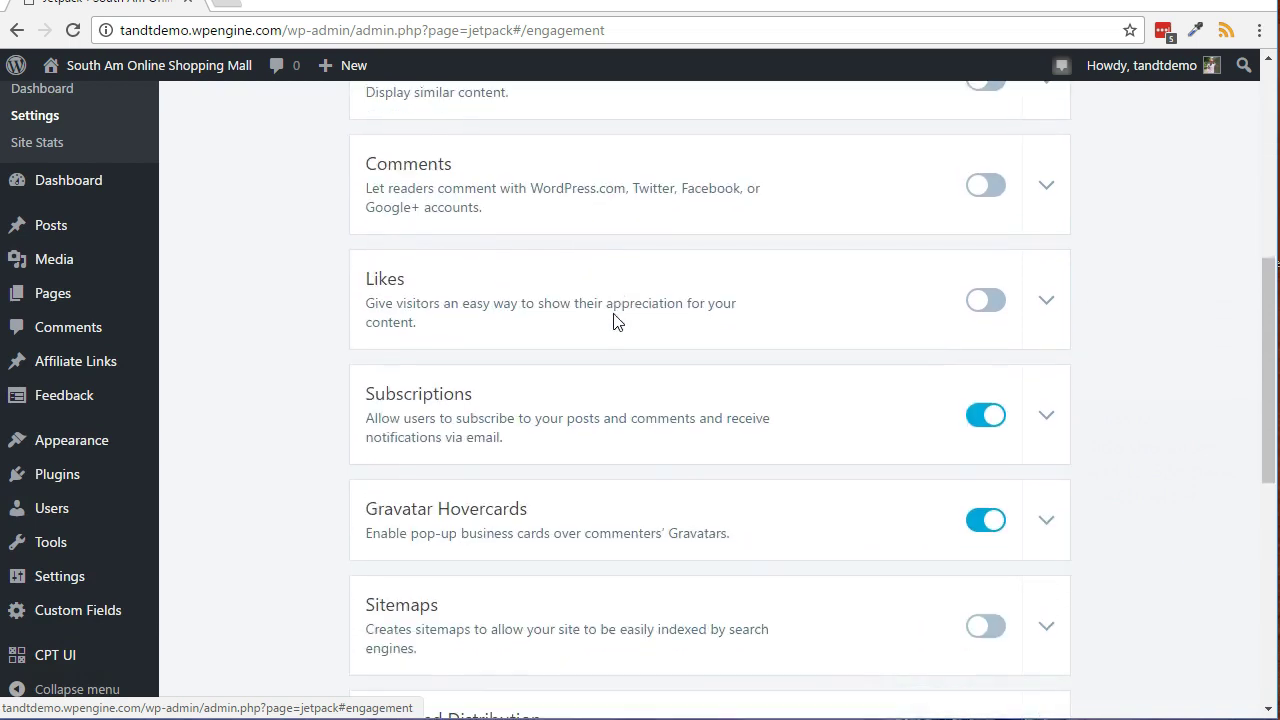
pyautogui.click(1001, 465)
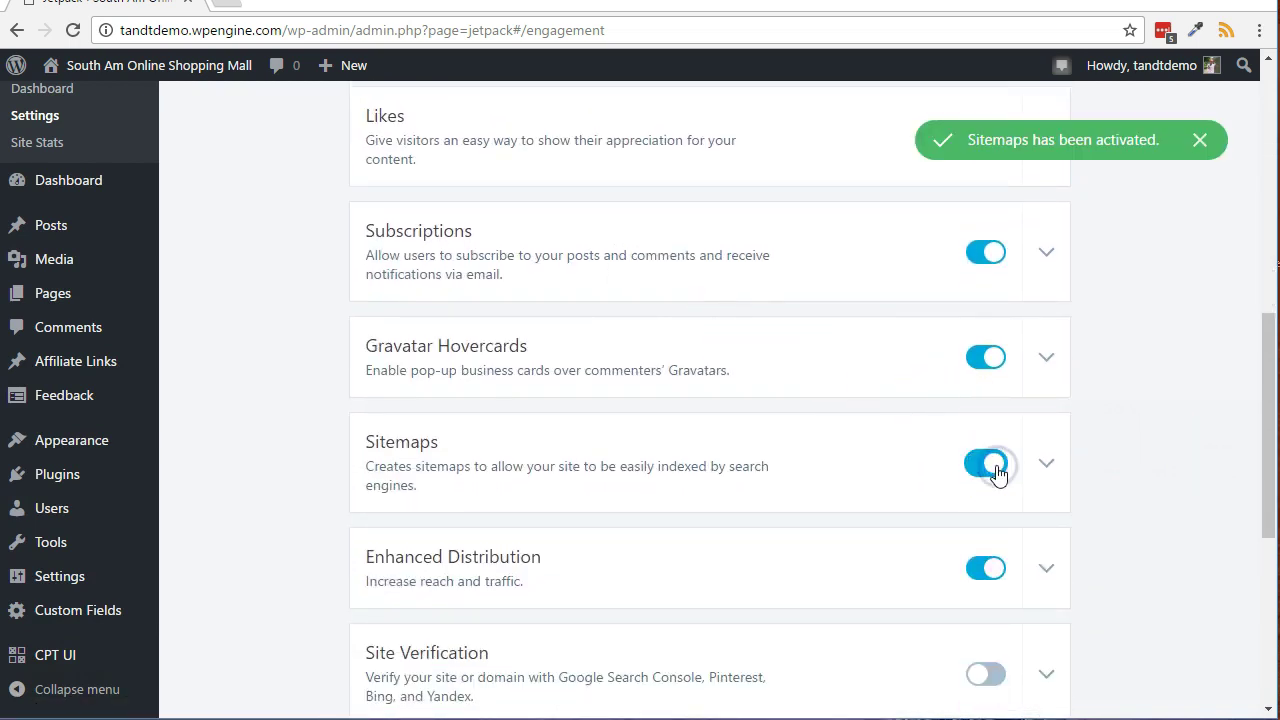
# Check that "Discourage search engines from indexing this site" is unchecked in the WordPress Reading settings and save the changes
pyautogui.moveTo(25, 575)
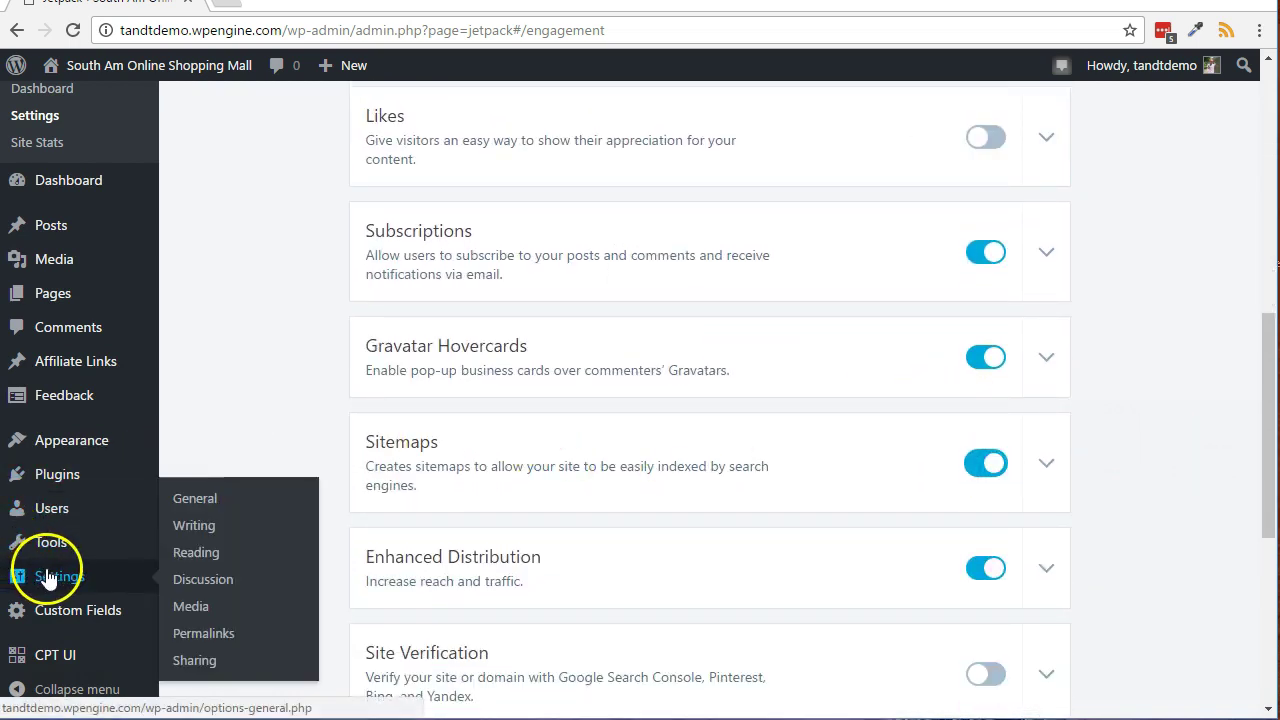
pyautogui.click(193, 552)
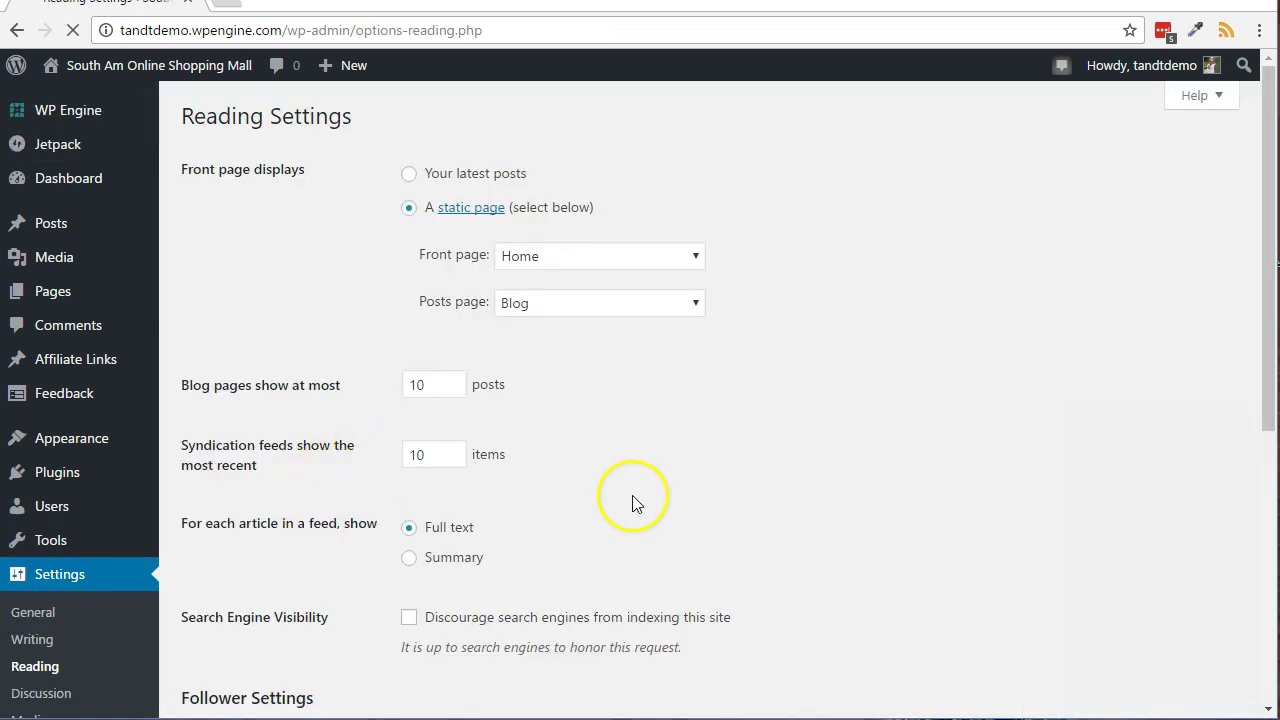
pyautogui.scroll(-3, 634, 503)
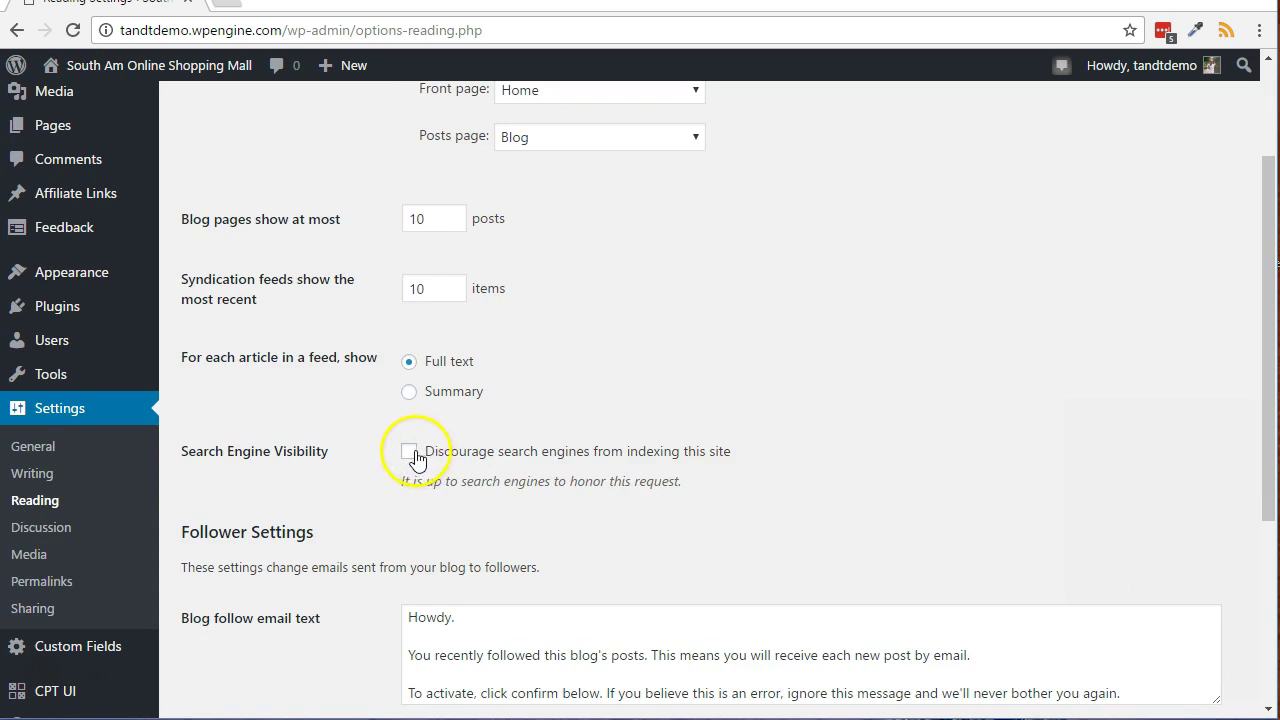
pyautogui.scroll(-1, 541, 489)
pyautogui.scroll(-3, 541, 489)
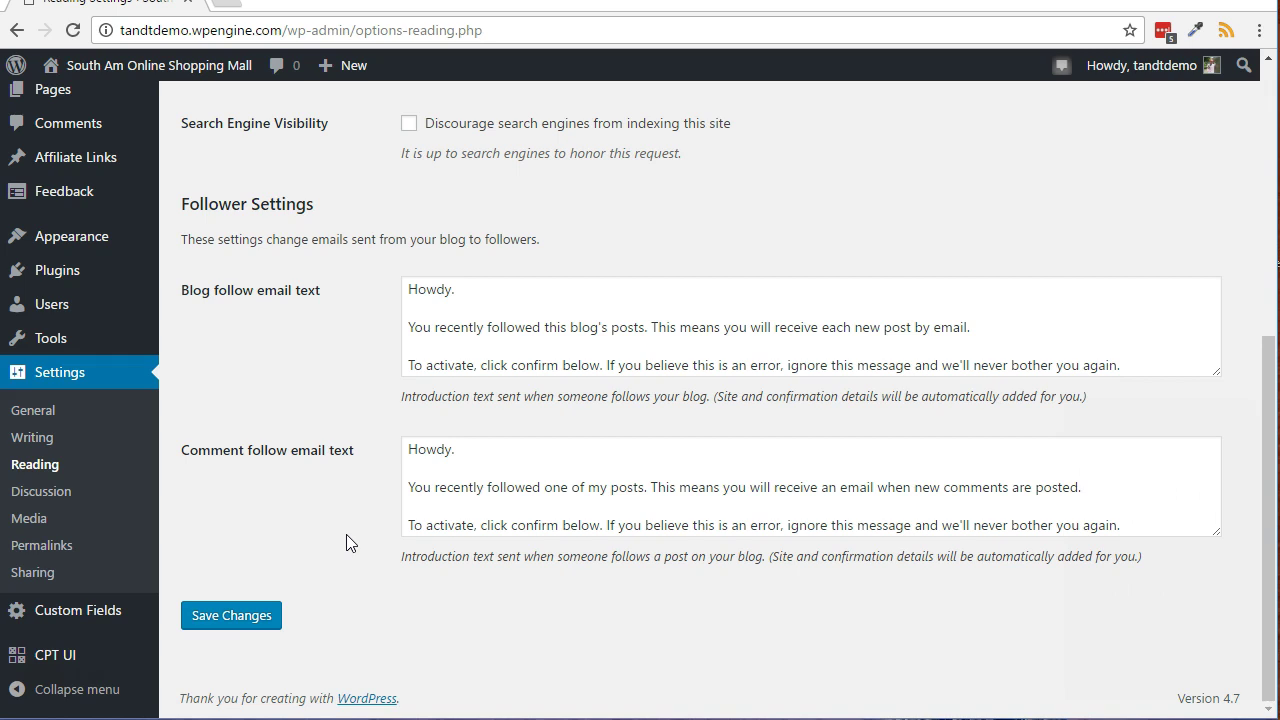
pyautogui.click(249, 617)
pyautogui.scroll(5, 249, 617)
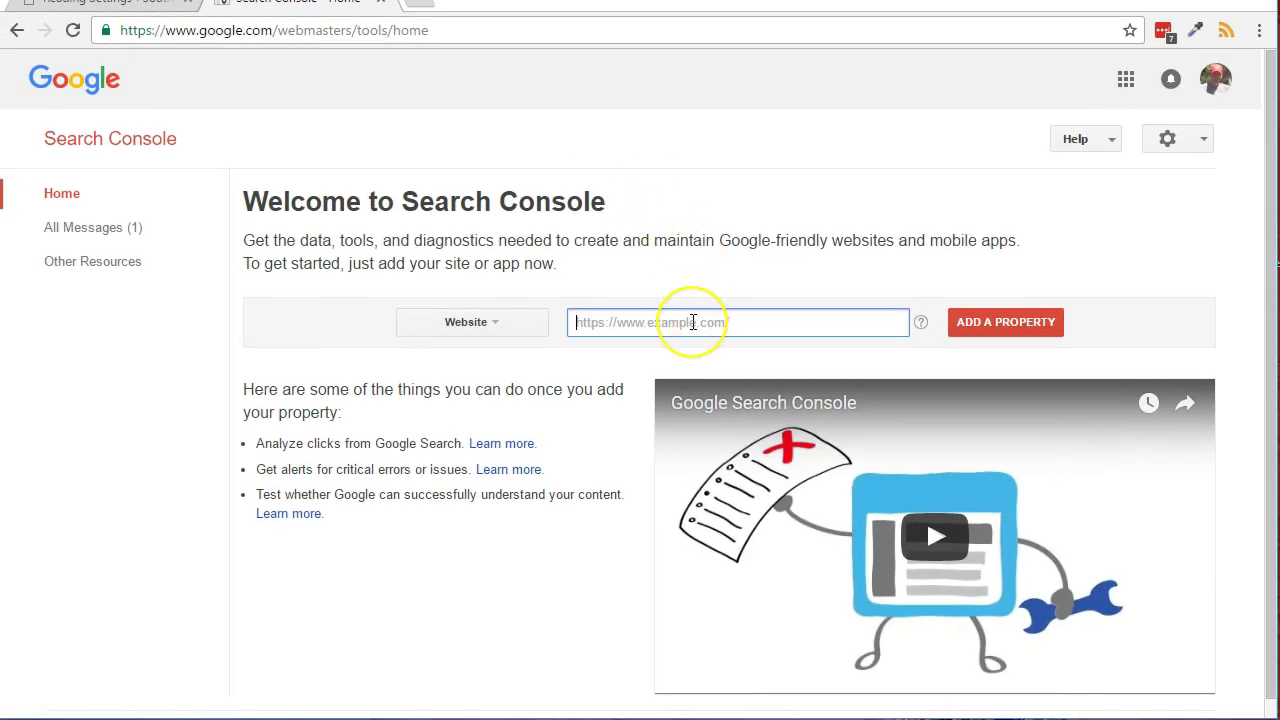
pyautogui.write('https://www.theosbookshelf.com/')
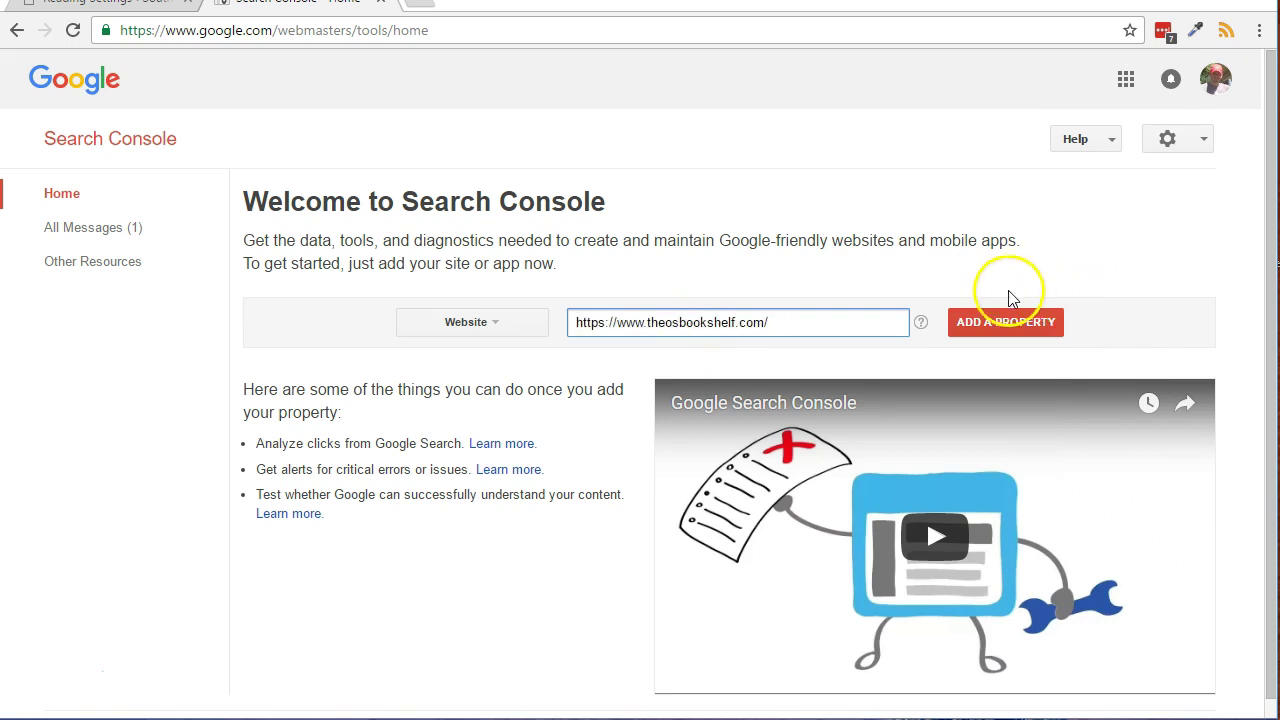
pyautogui.click(1005, 322)
pyautogui.click(50, 316)
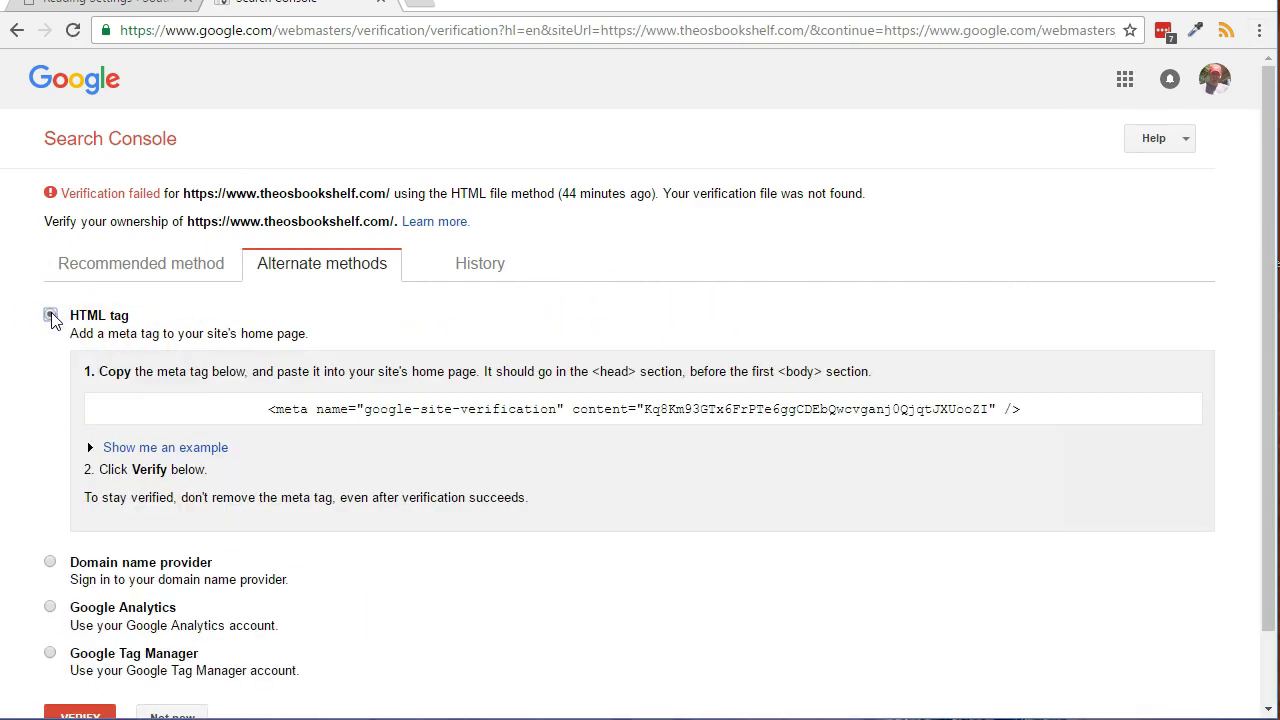
pyautogui.click(481, 407)
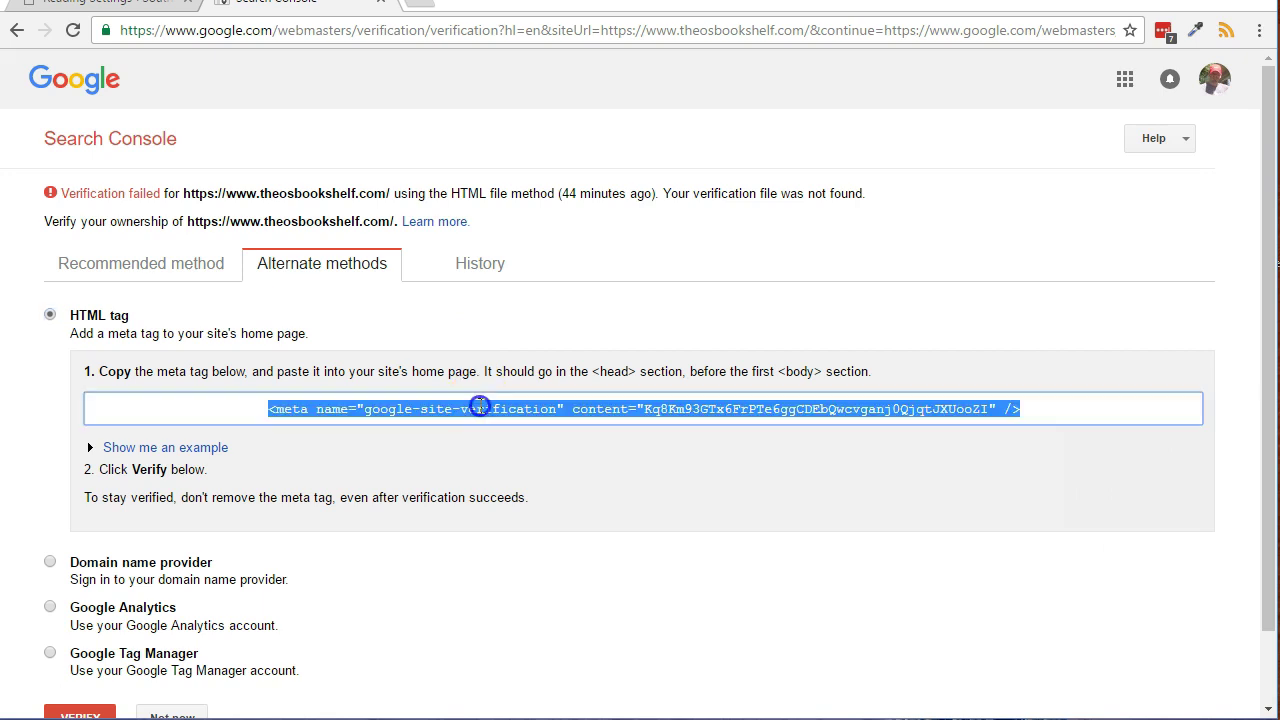
pyautogui.rightClick(481, 410)
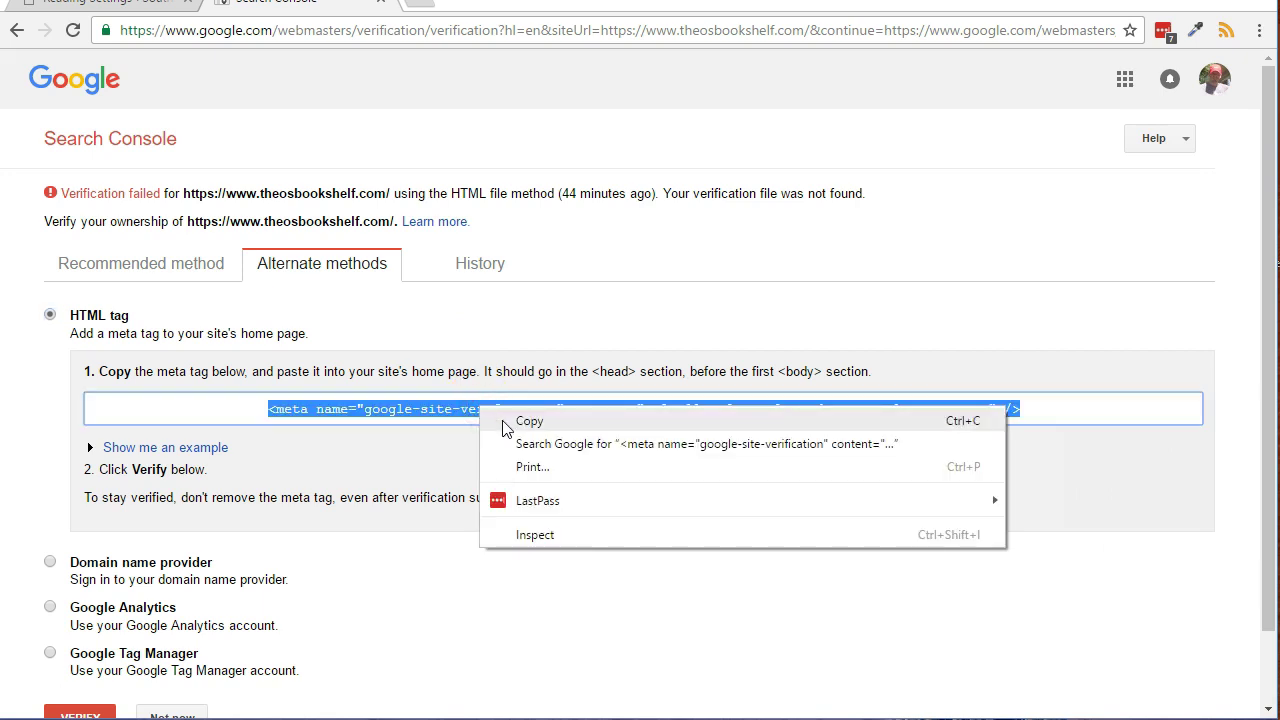
pyautogui.click(505, 421)
# Return to the WordPress site, activate Site Verification in Jetpack's Engagement settings and expand its options
pyautogui.click(119, 10)
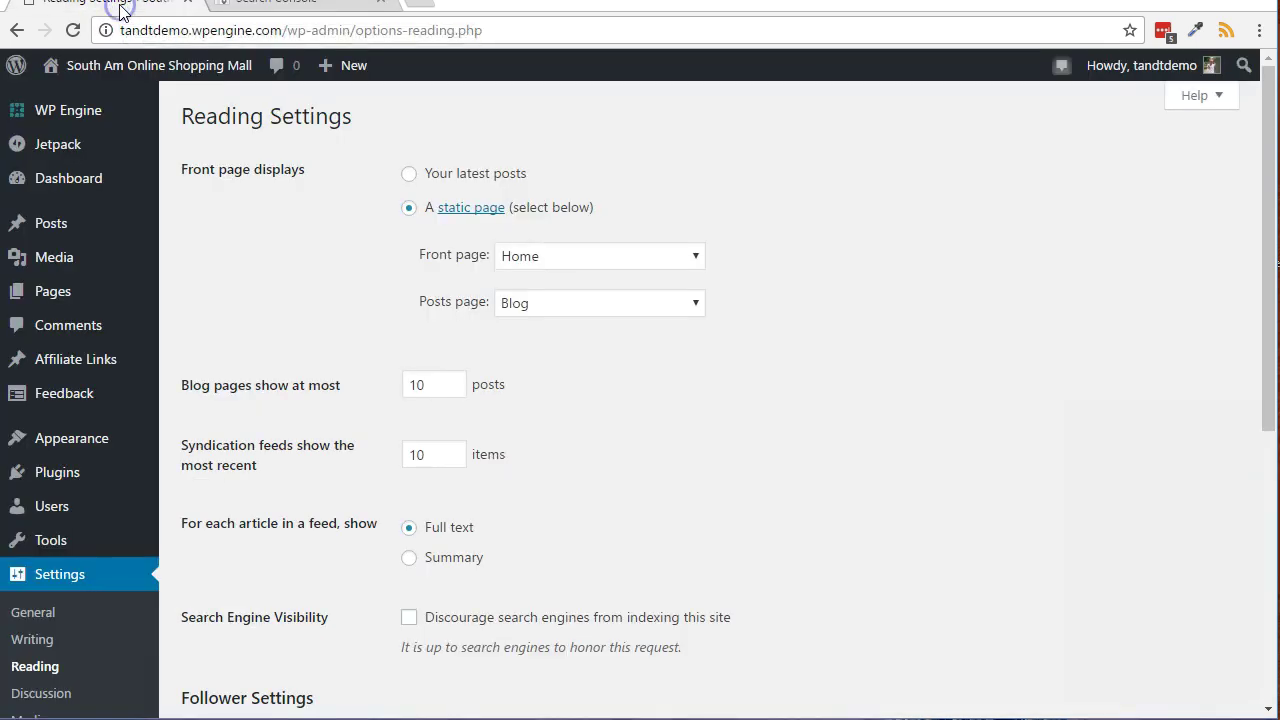
pyautogui.click(78, 185)
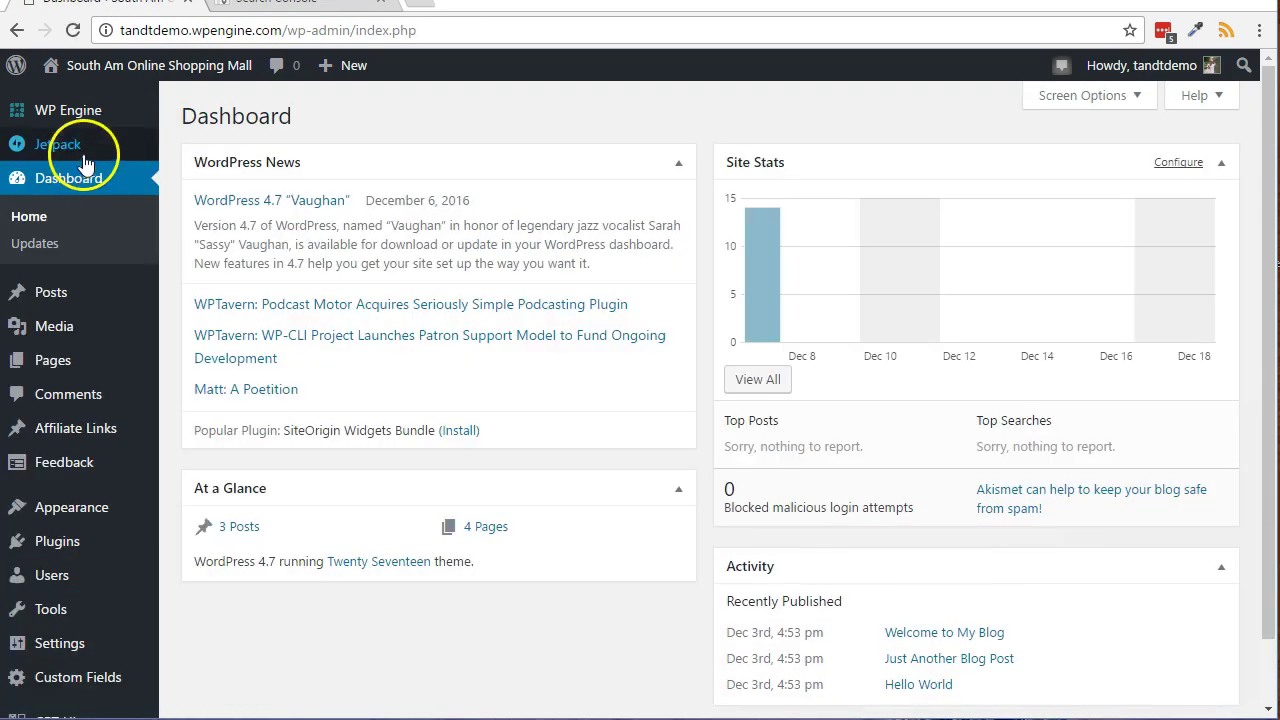
pyautogui.moveTo(60, 150)
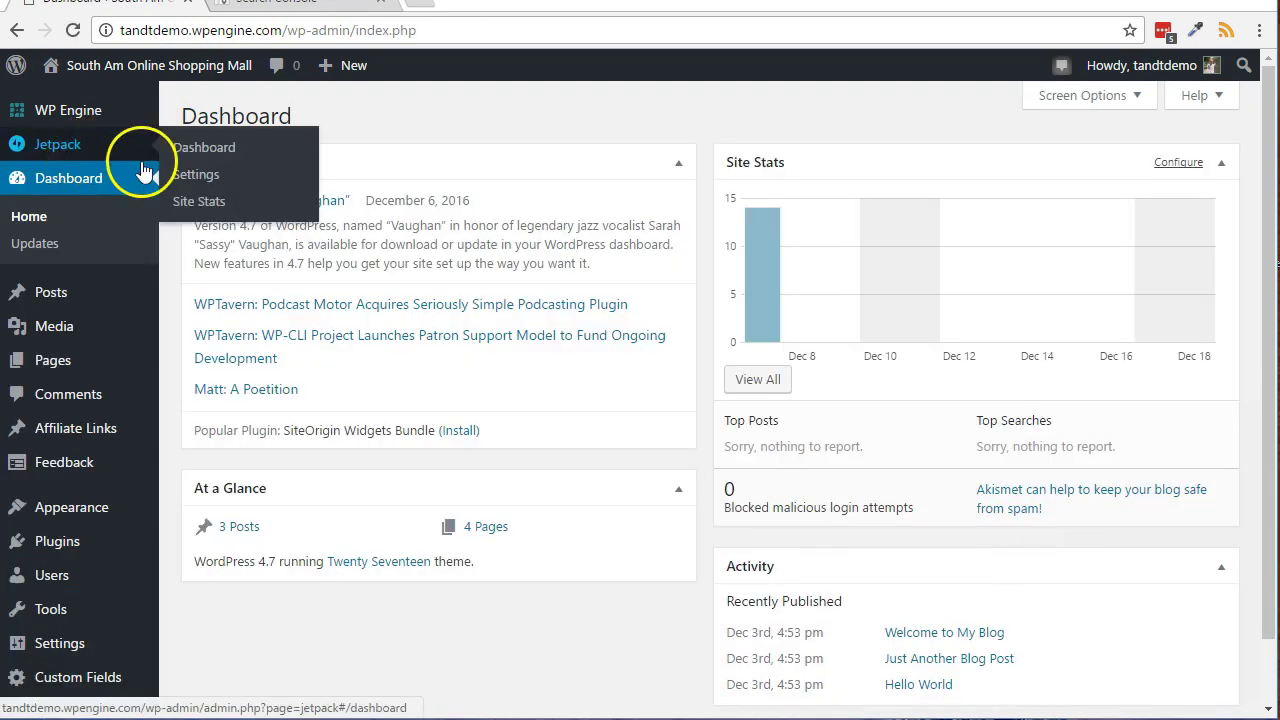
pyautogui.click(192, 180)
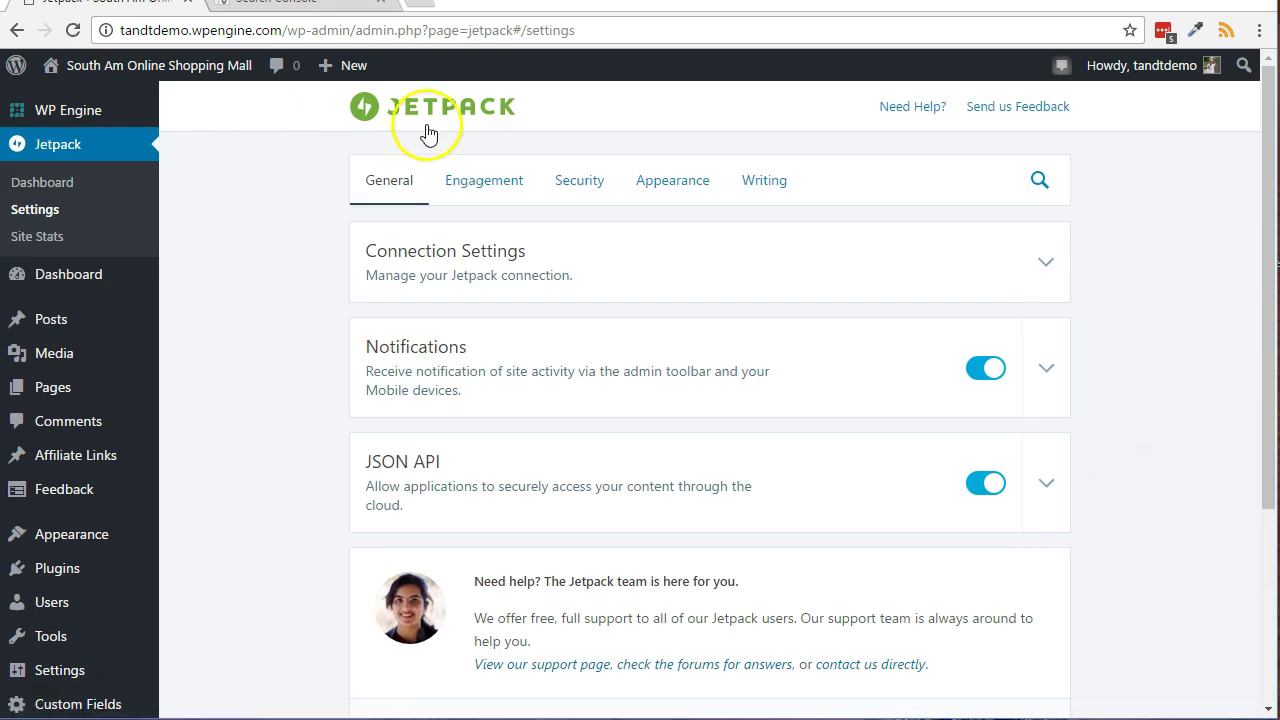
pyautogui.click(470, 188)
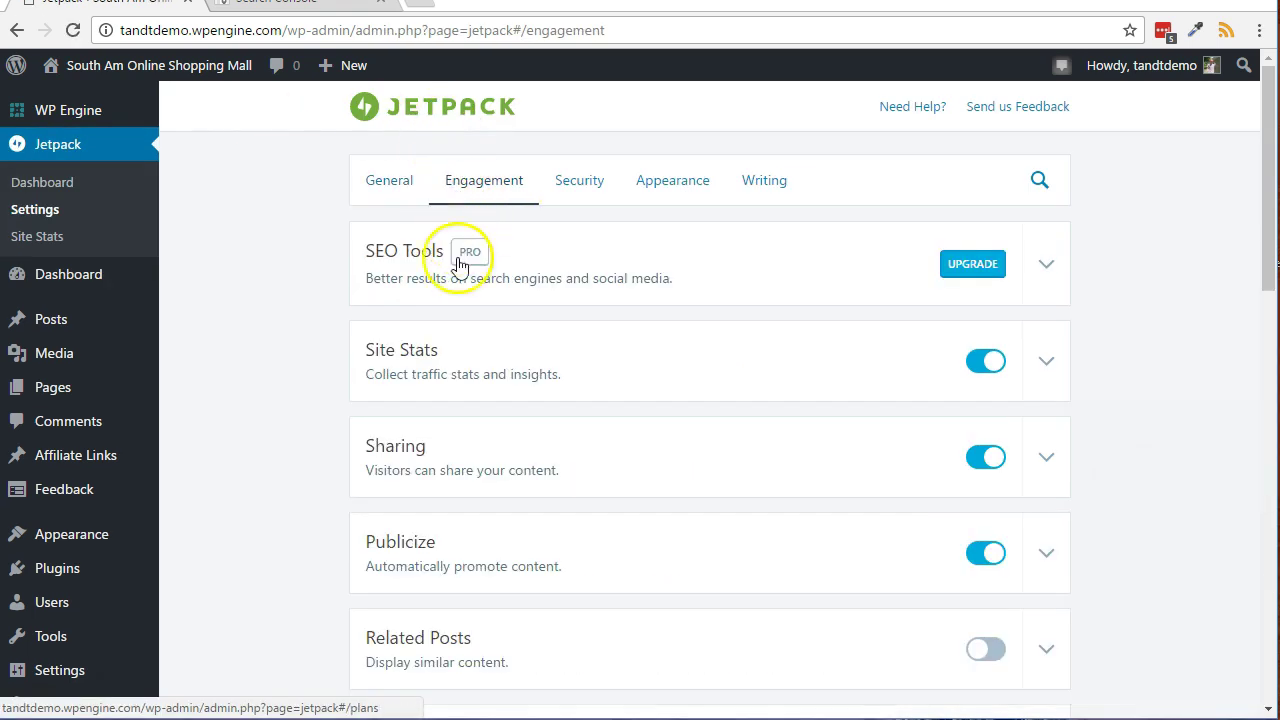
pyautogui.scroll(-1, 338, 360)
pyautogui.scroll(-6, 338, 360)
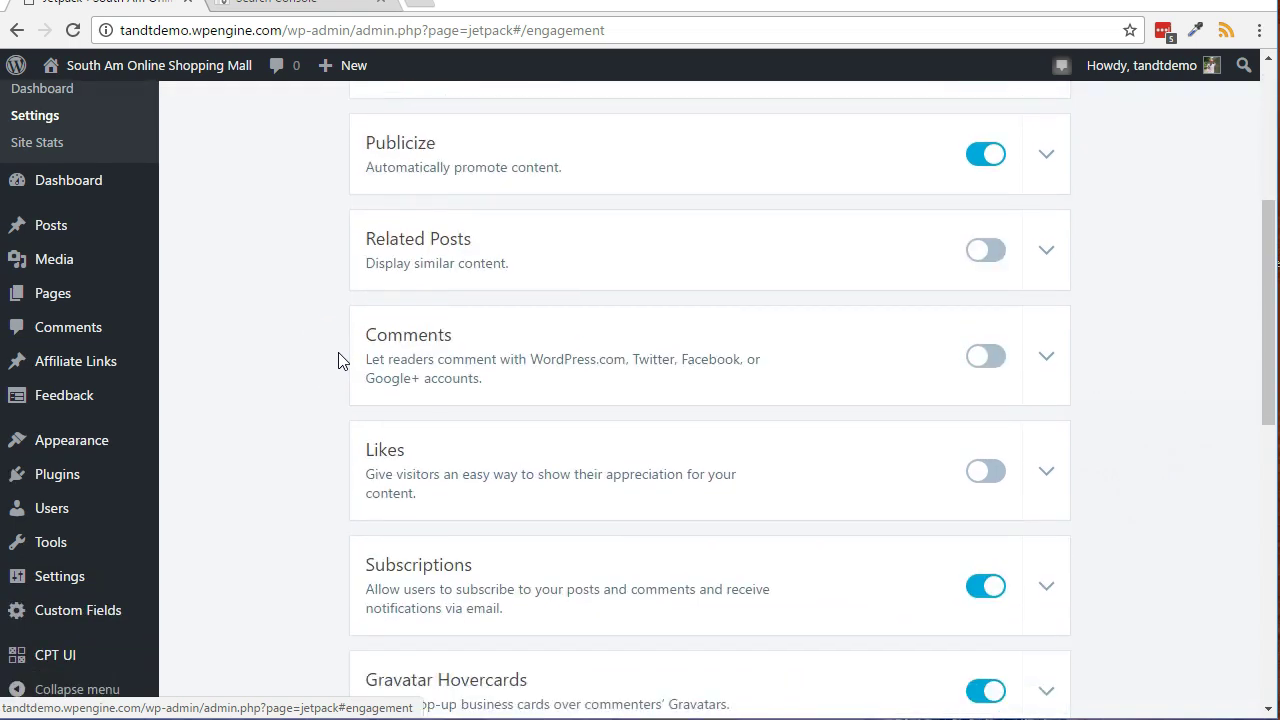
pyautogui.click(868, 375)
pyautogui.click(980, 343)
pyautogui.click(1046, 345)
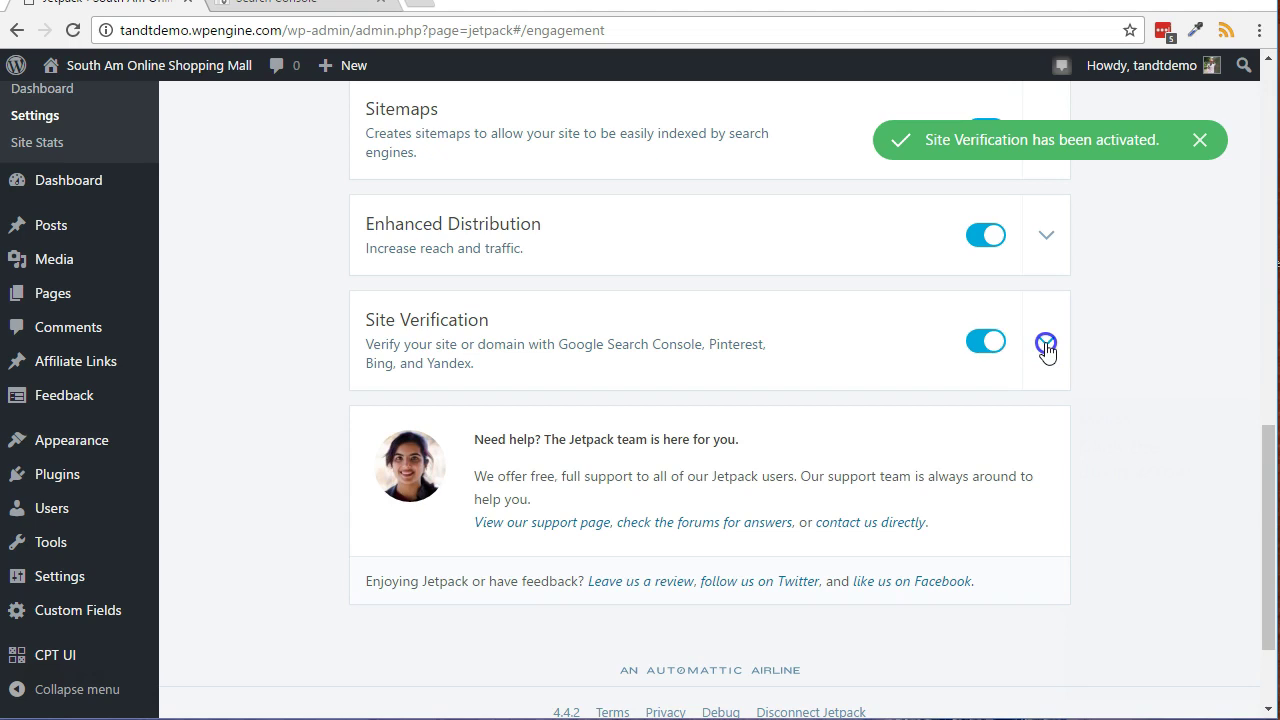
pyautogui.scroll(-1, 750, 390)
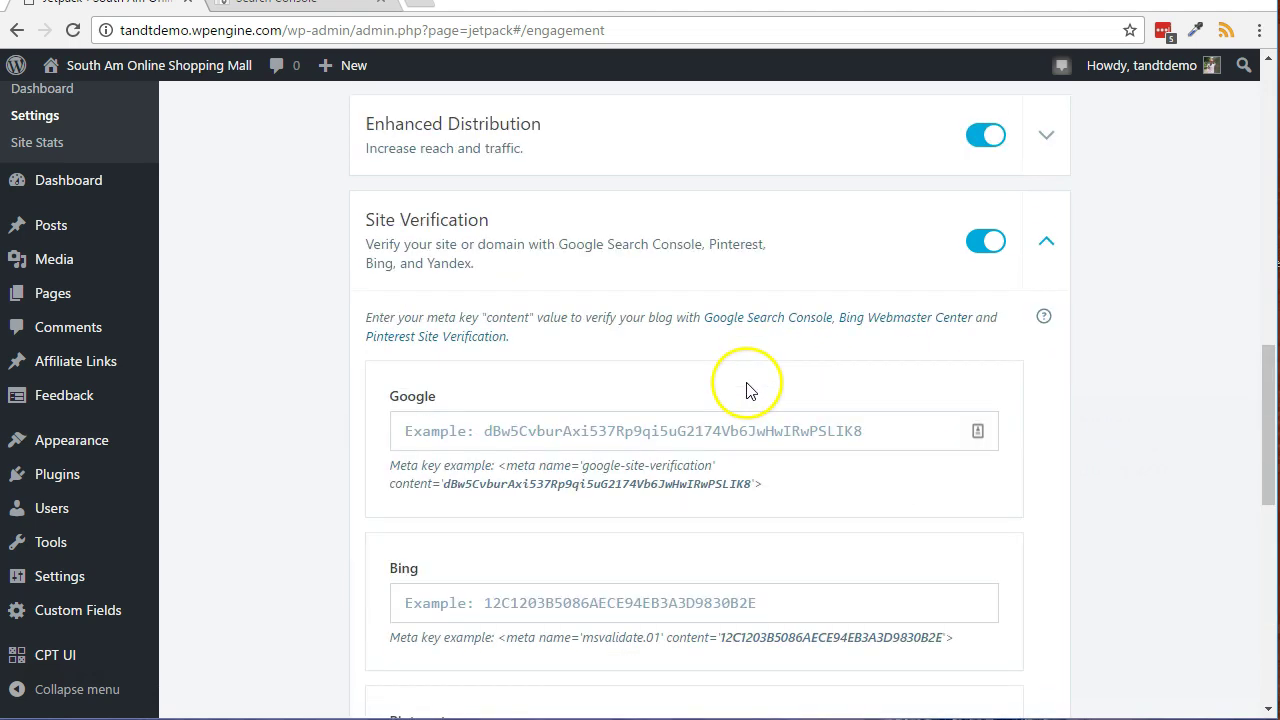
# Paste the copied meta tag into Jetpack's Google site verification field, trim it to the content value only, and save the settings
pyautogui.click(543, 431)
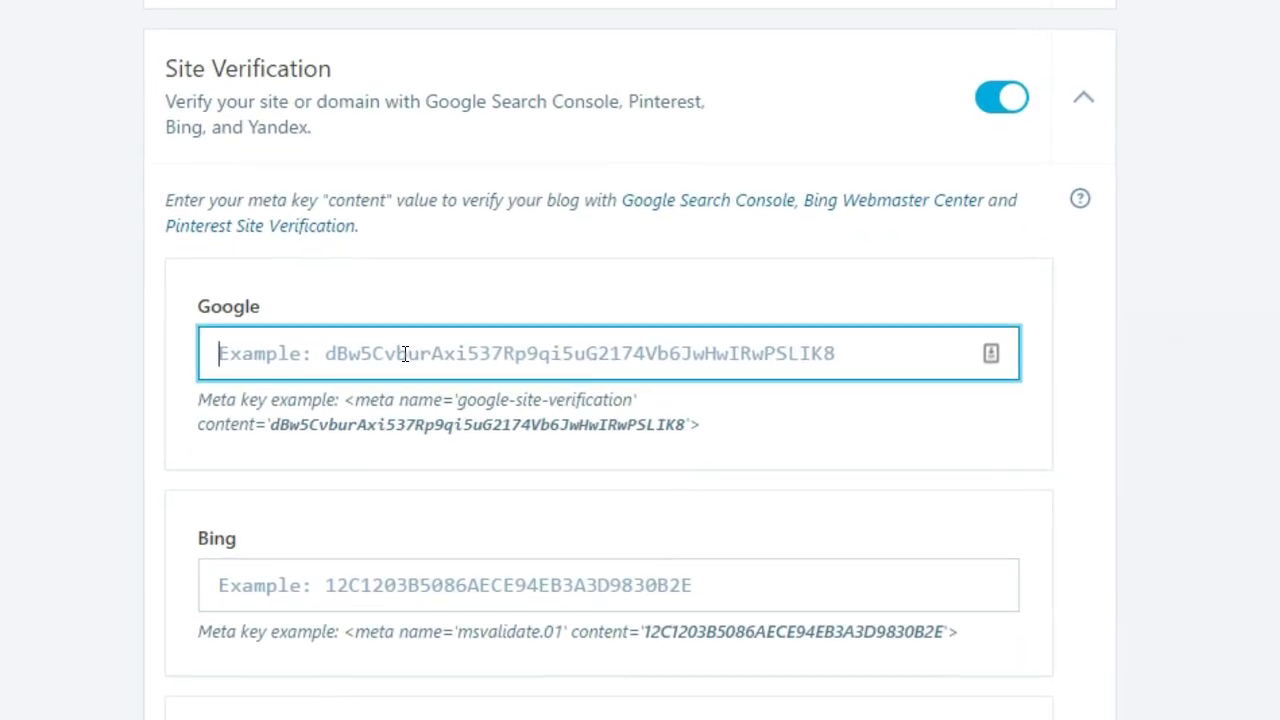
pyautogui.hotkey('ctrl', 'v')
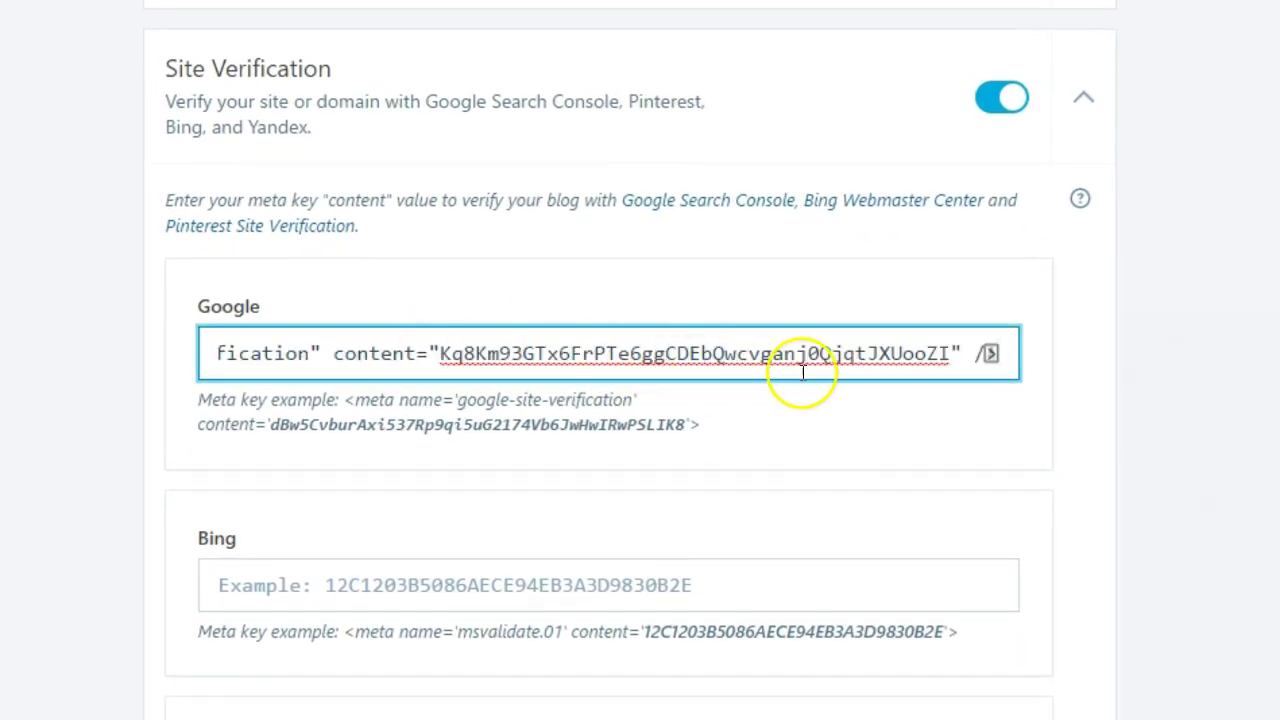
pyautogui.press('BackSpace')
pyautogui.press('BackSpace')
pyautogui.press('BackSpace')
pyautogui.press('BackSpace')
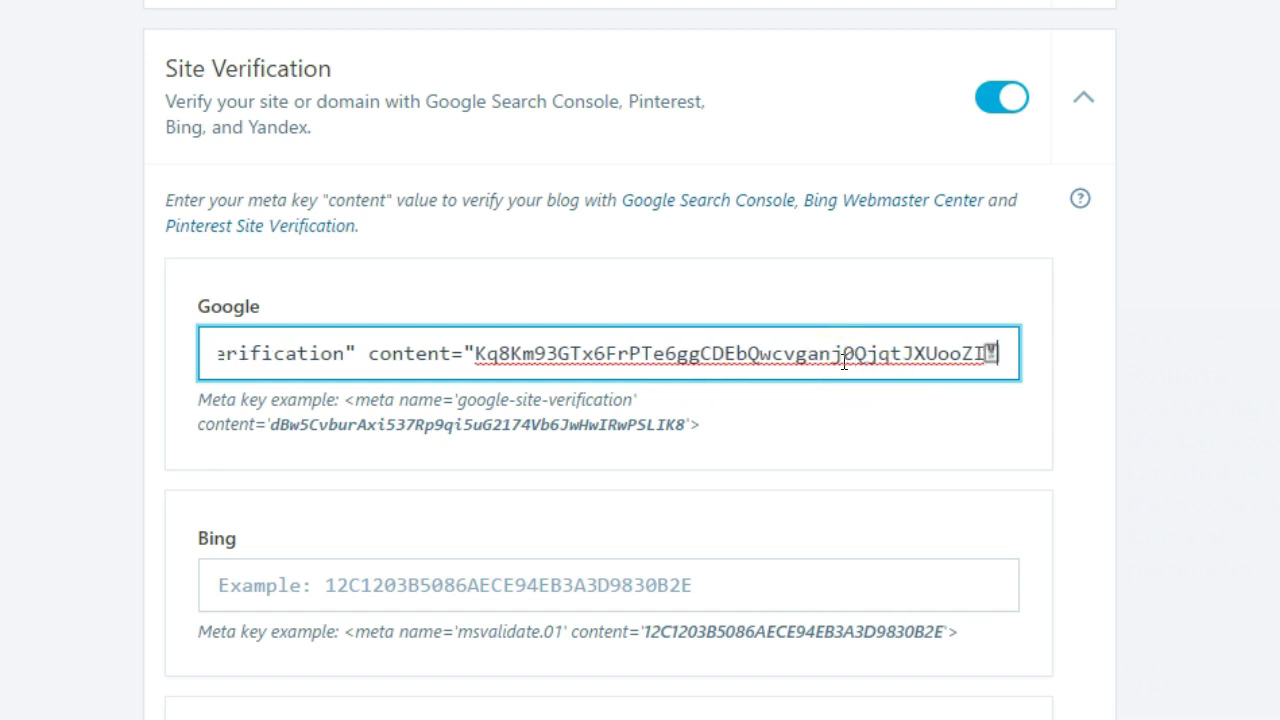
pyautogui.moveTo(486, 354); pyautogui.dragTo(163, 303)
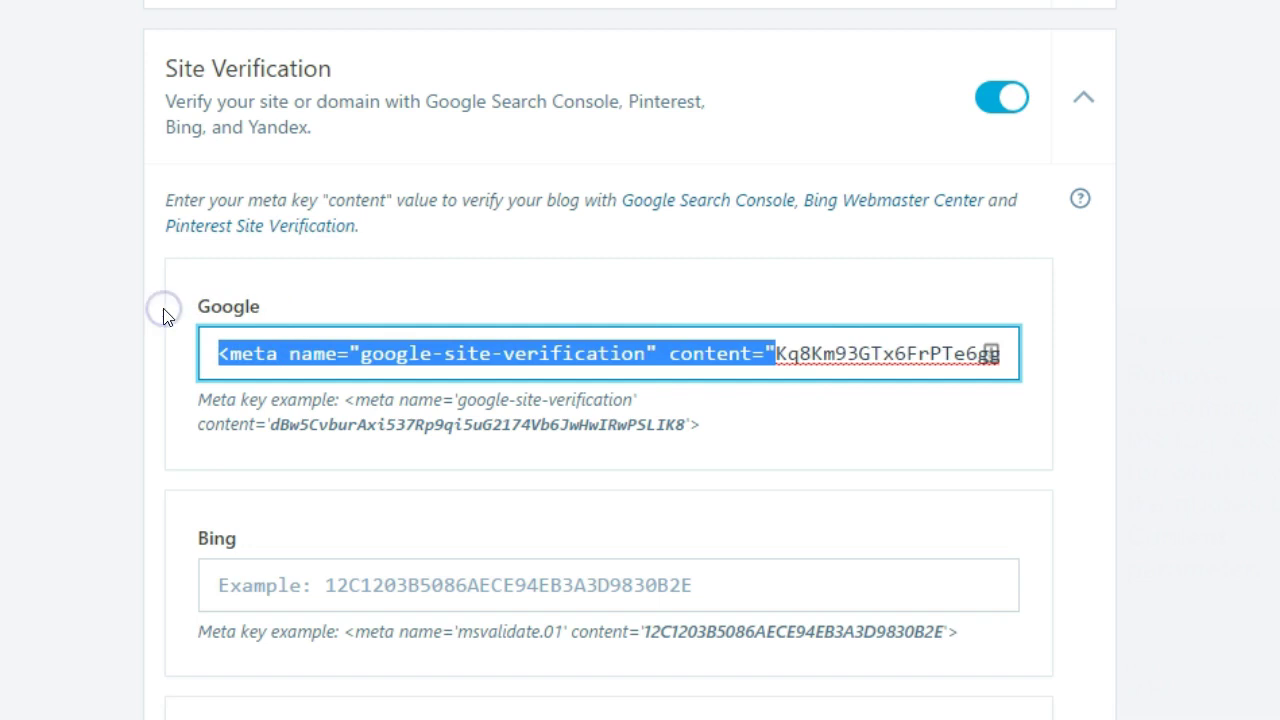
pyautogui.press('BackSpace')
pyautogui.click(843, 354)
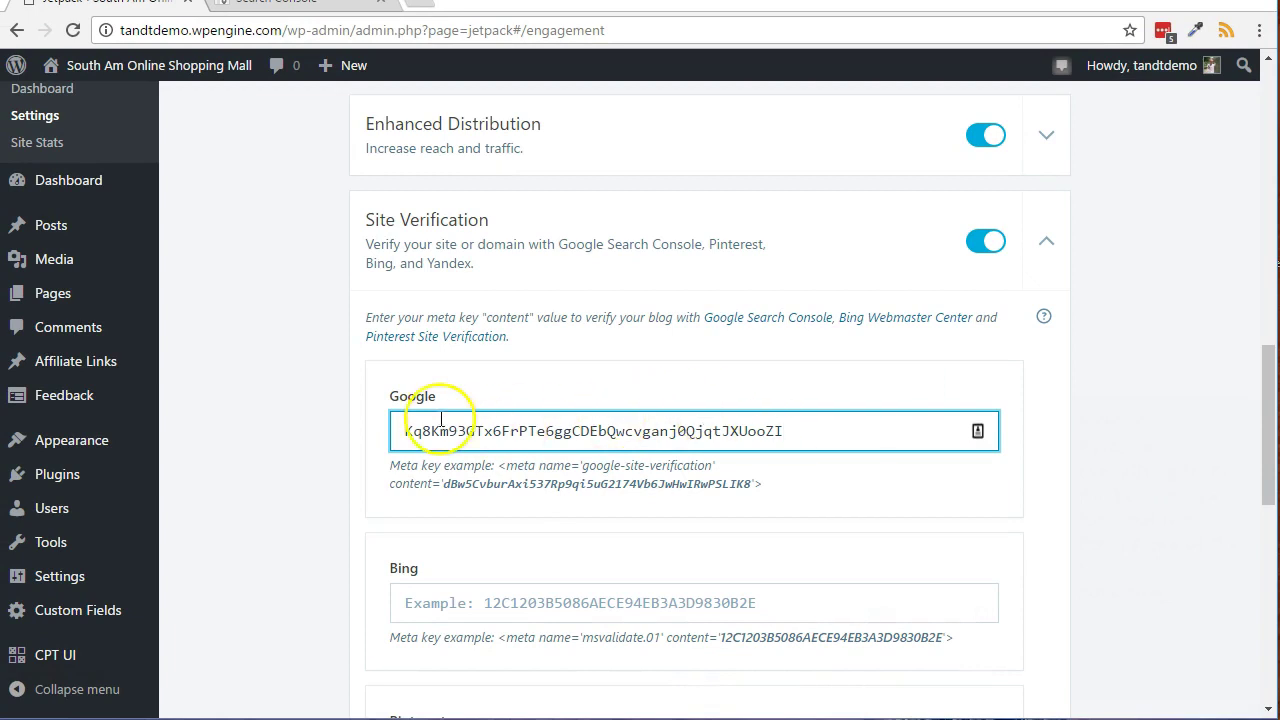
pyautogui.scroll(-3, 306, 420)
pyautogui.scroll(-3, 306, 420)
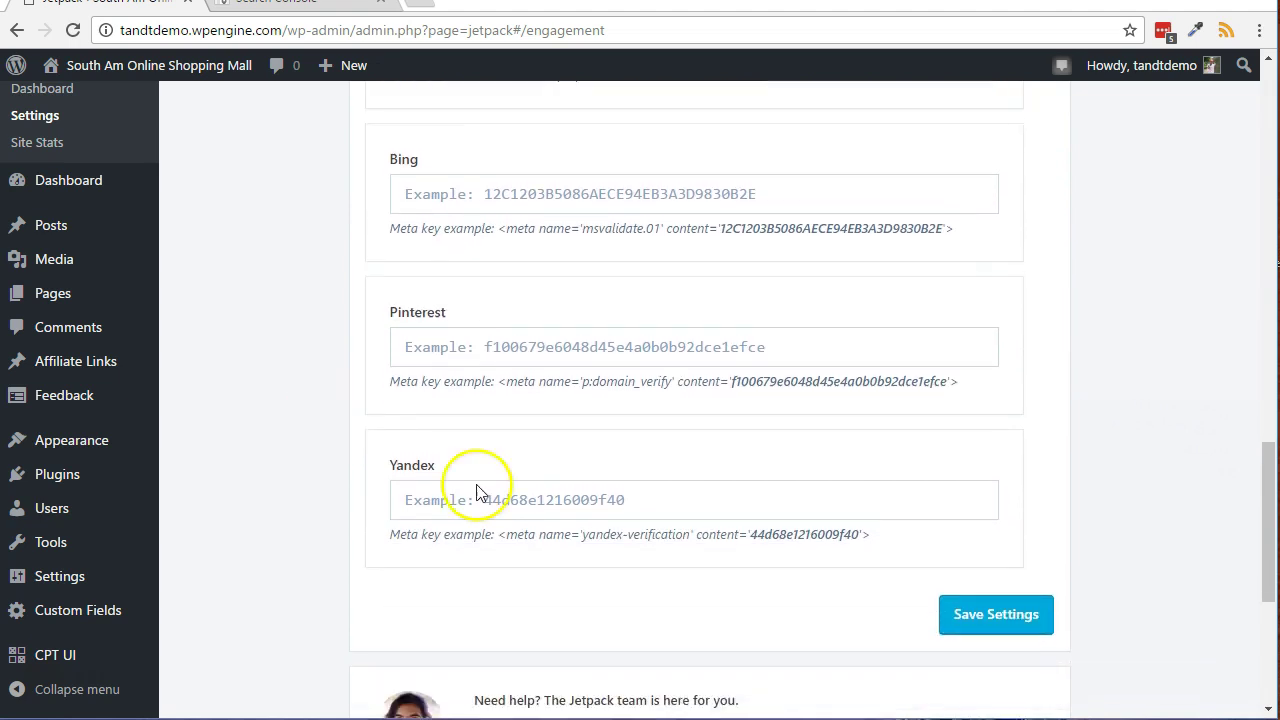
pyautogui.click(982, 558)
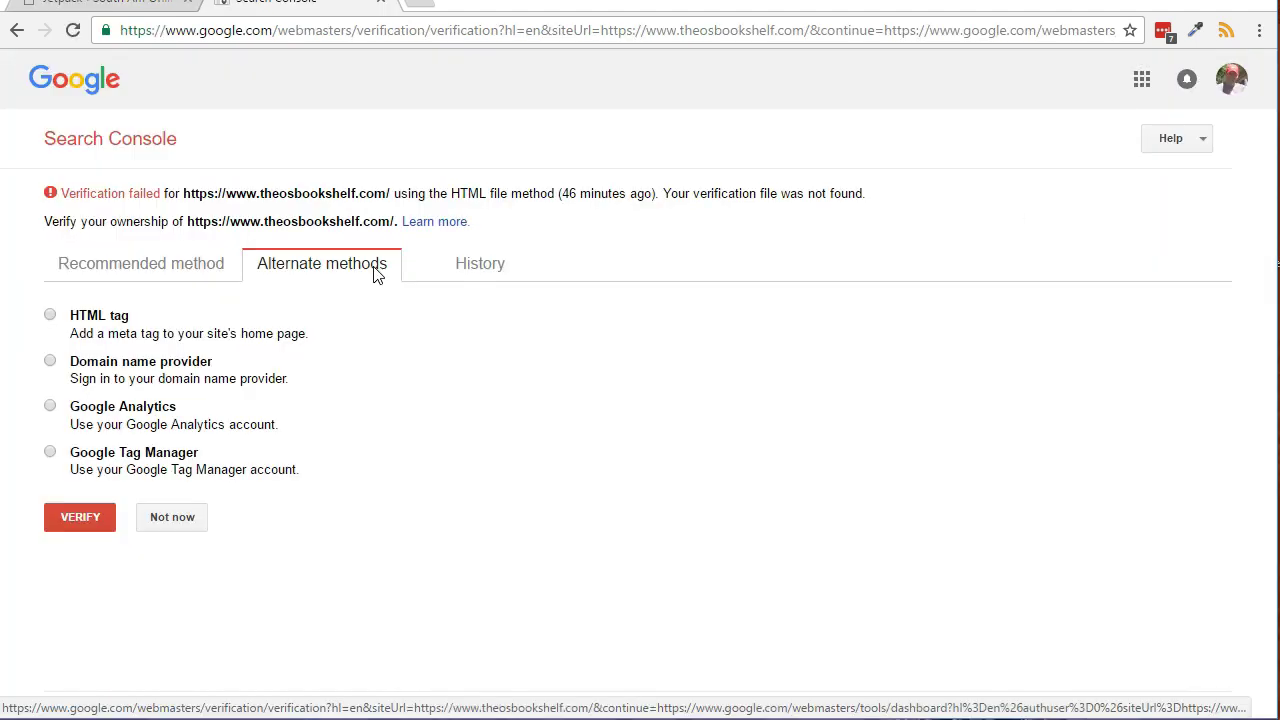
pyautogui.click(50, 314)
pyautogui.scroll(-1, 90, 420)
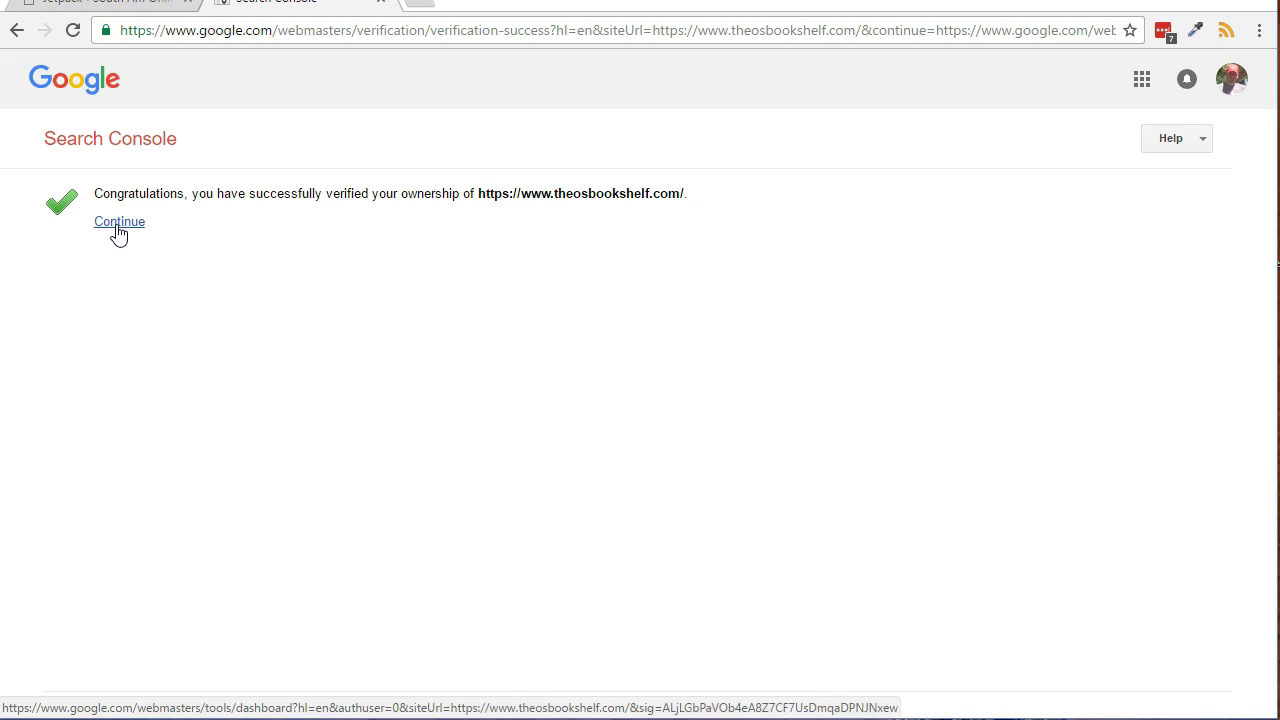
pyautogui.click(119, 224)
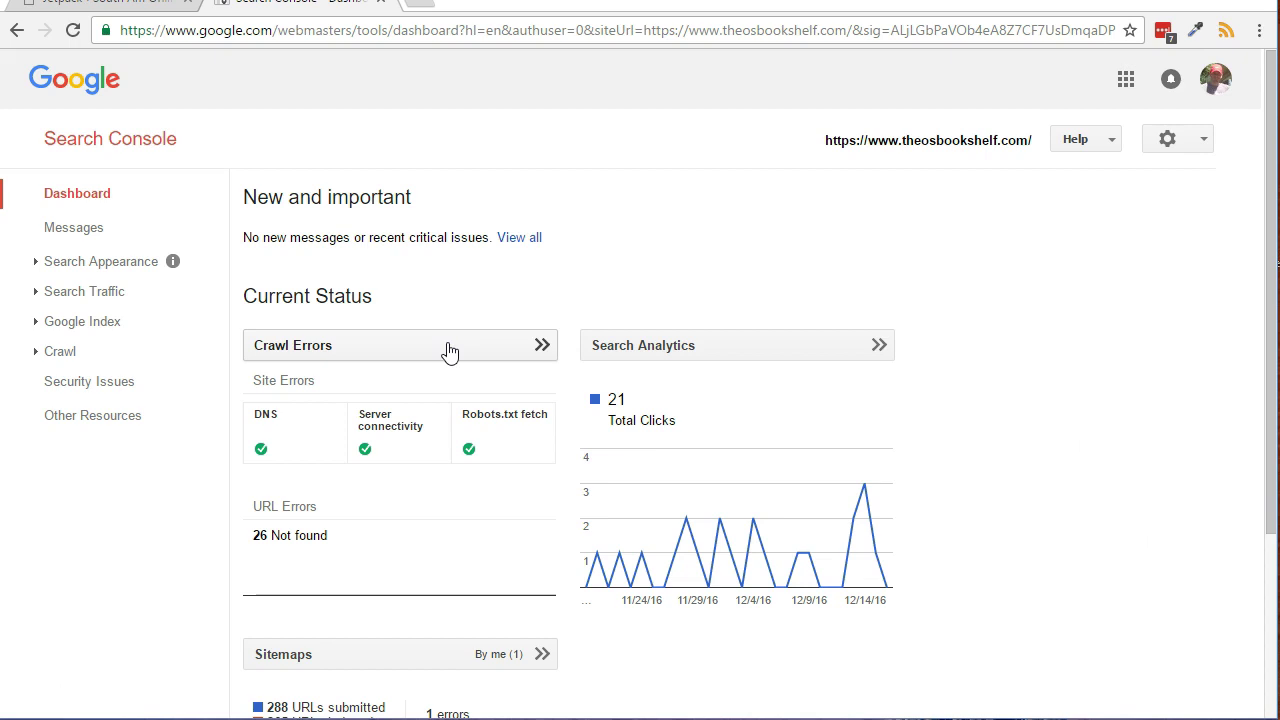
# Open the list of Search Console properties to review the theosbookshelf.com website versions
pyautogui.click(1020, 141)
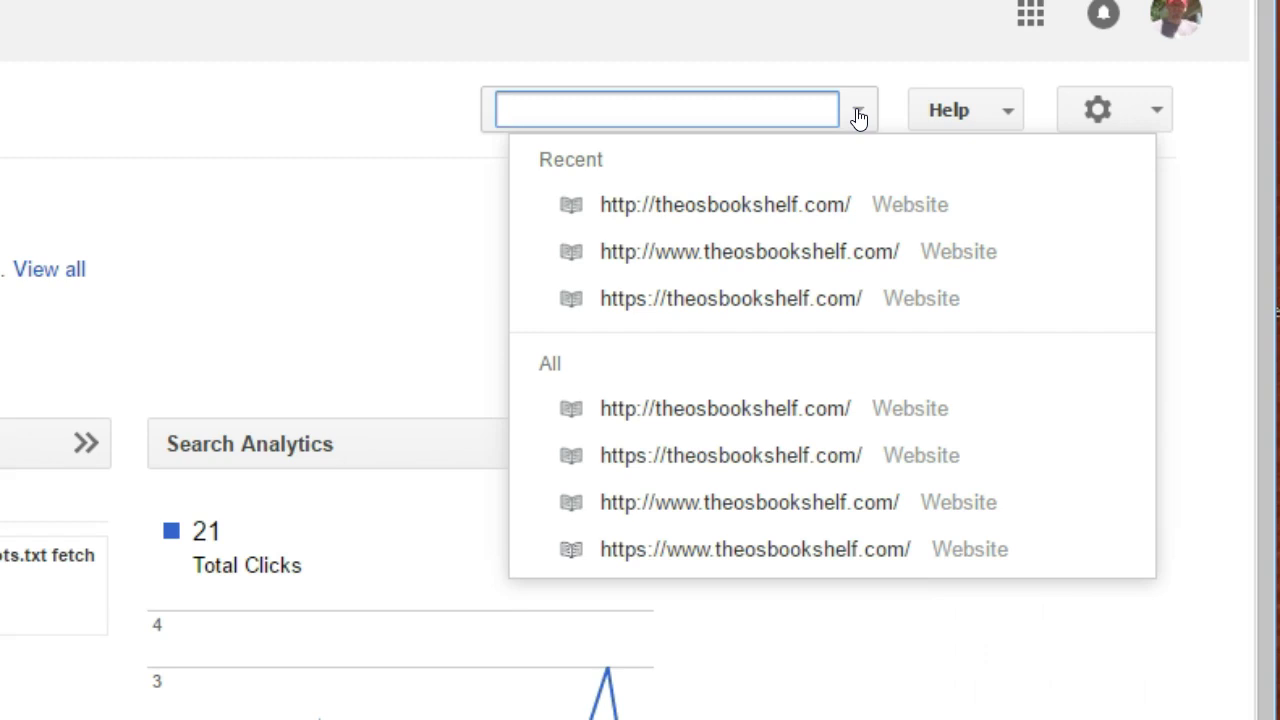
pyautogui.click(858, 116)
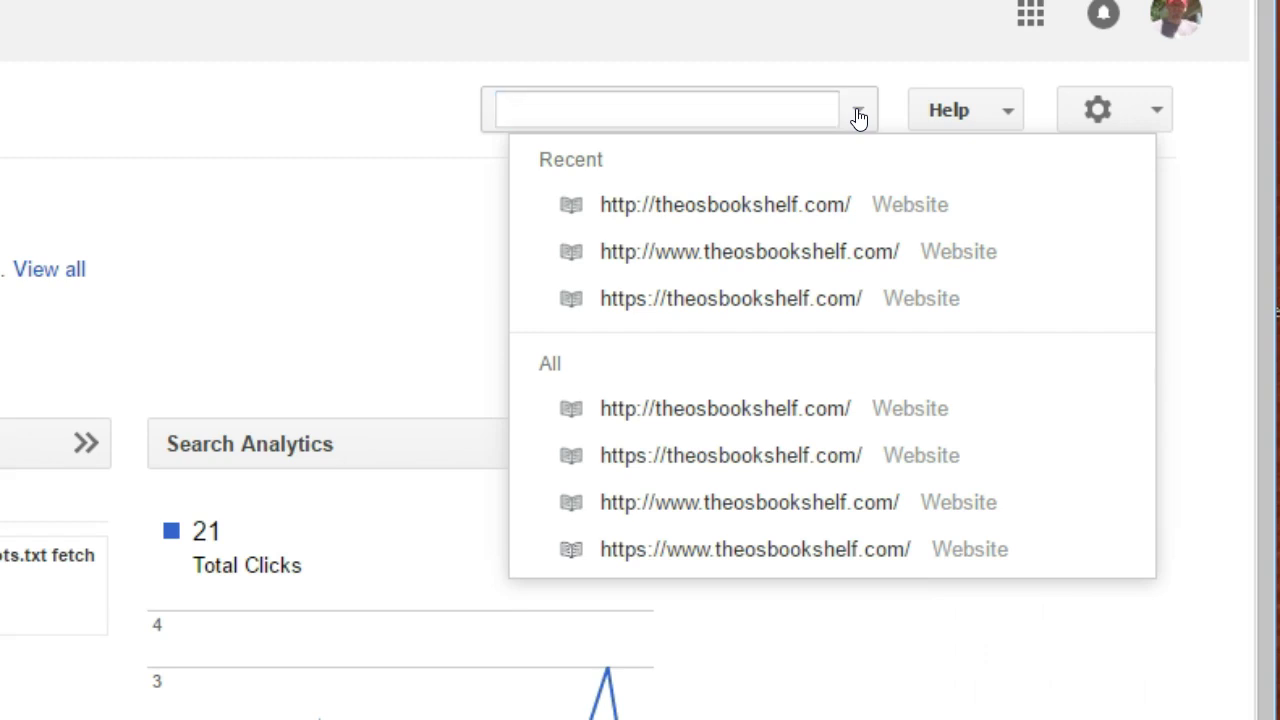